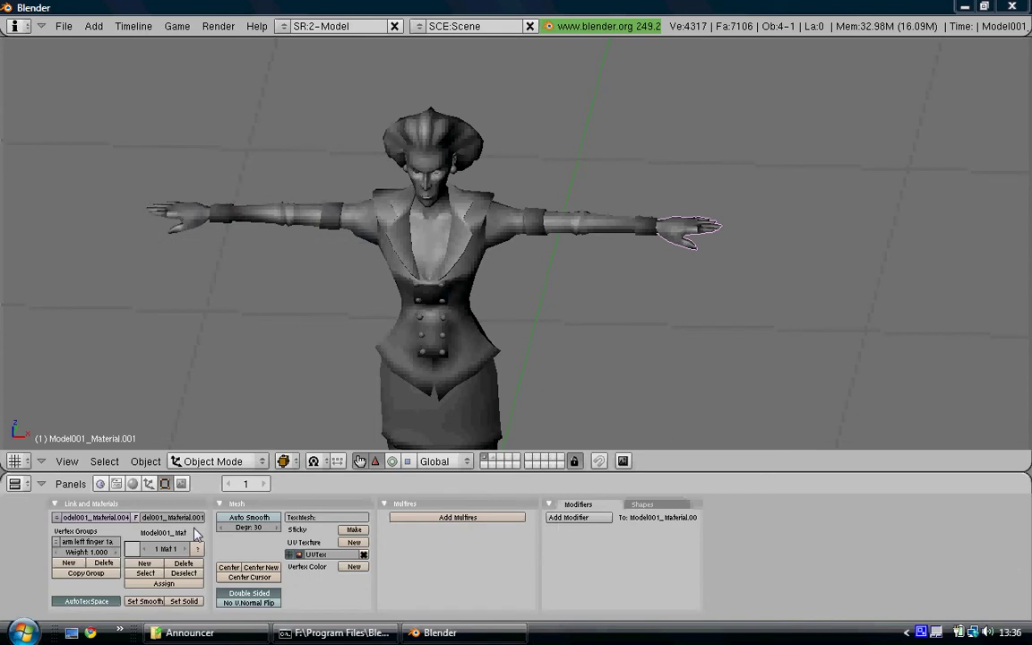
- Look through the vertex groups of the selected hand mesh
click(56, 542)
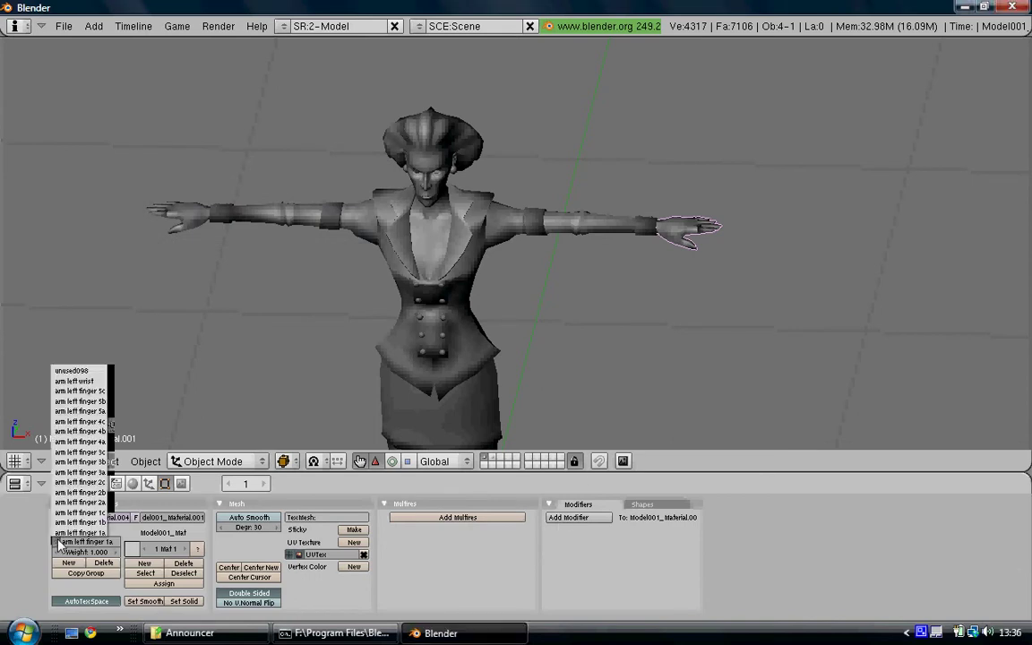
click(95, 373)
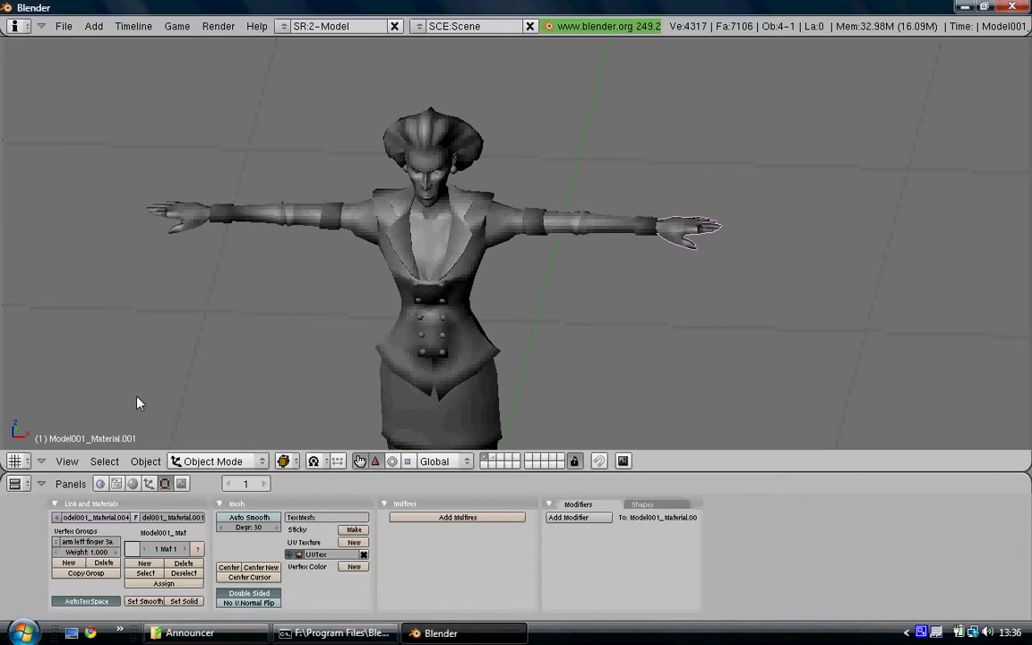
- Save the scene to the Desktop as announcertut
key(F2)
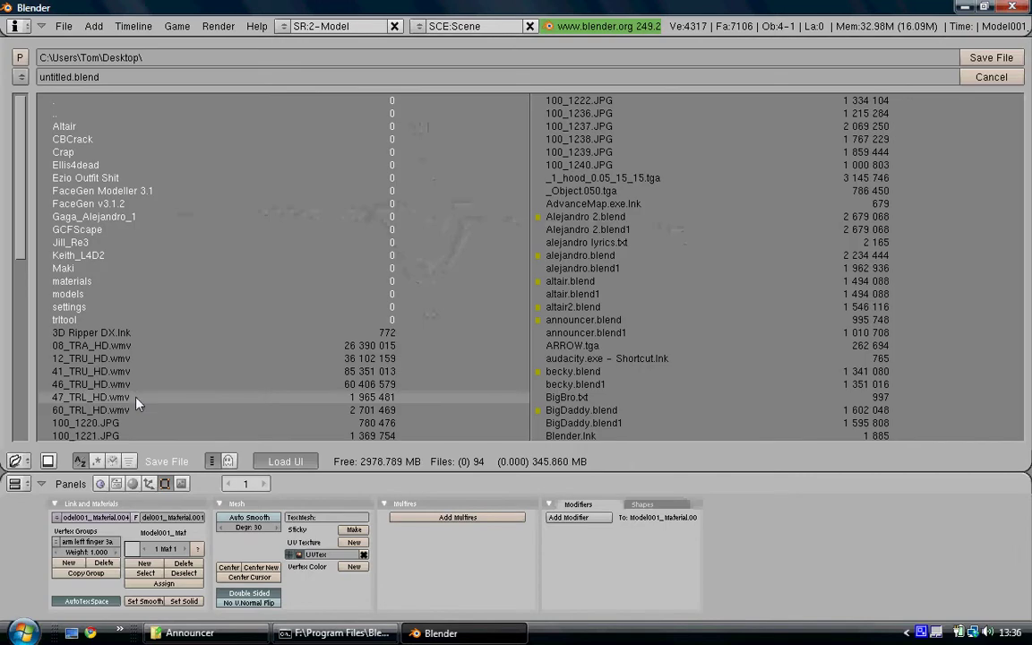
click(104, 77)
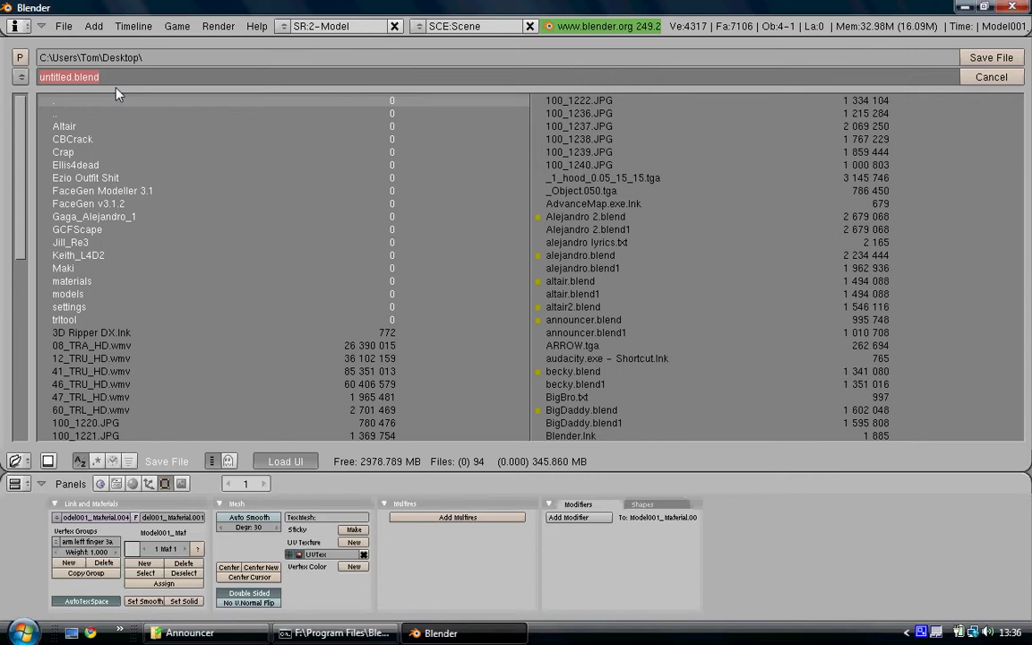
text(announcertut)
key(Return)
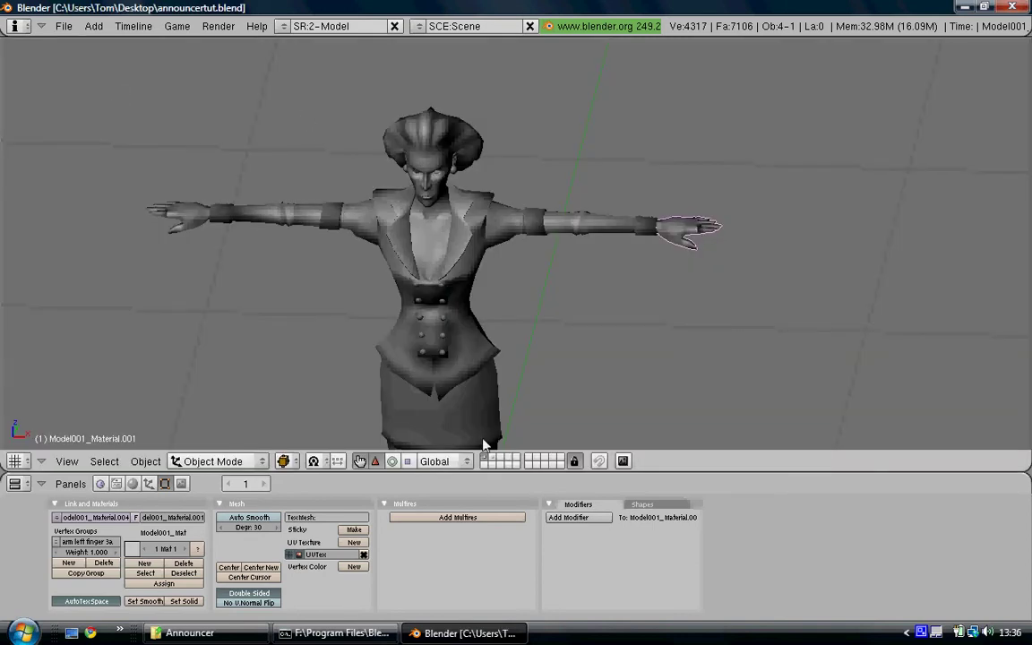
- Move the armature and all other objects on the second layer to the first layer, then deselect everything
key(h)
middle_drag(515, 267, 622, 231)
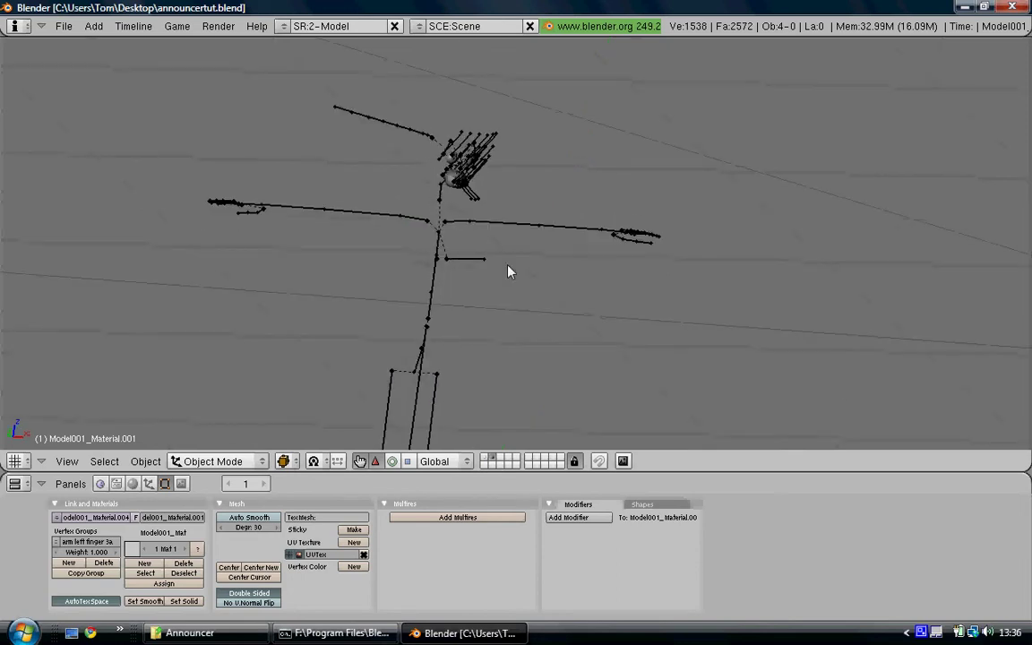
scroll(394, 293, down, 3)
key(a)
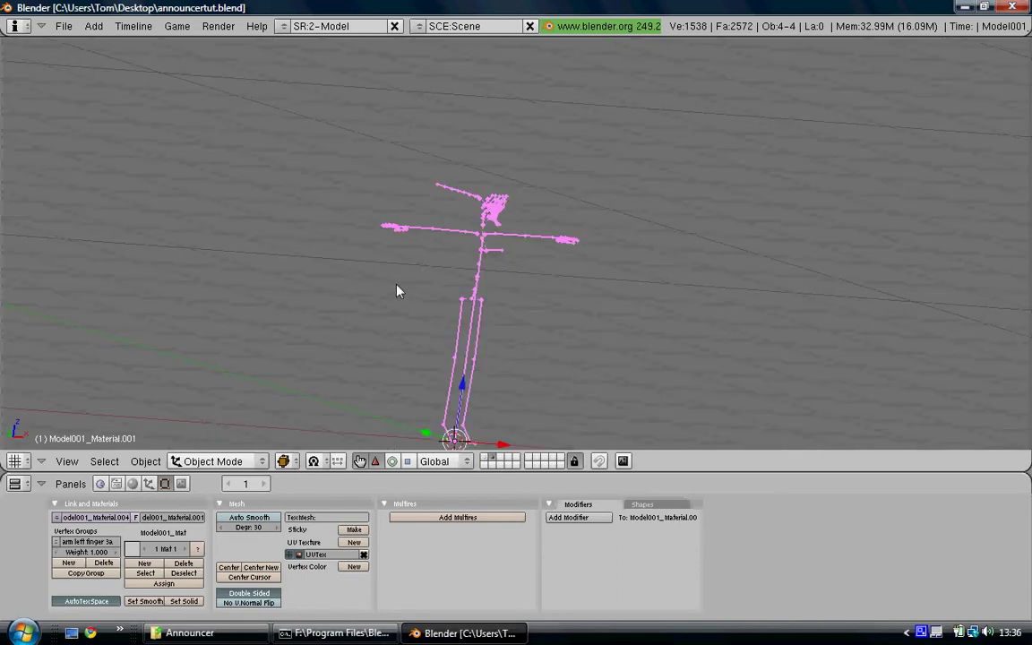
key(m)
click(388, 287)
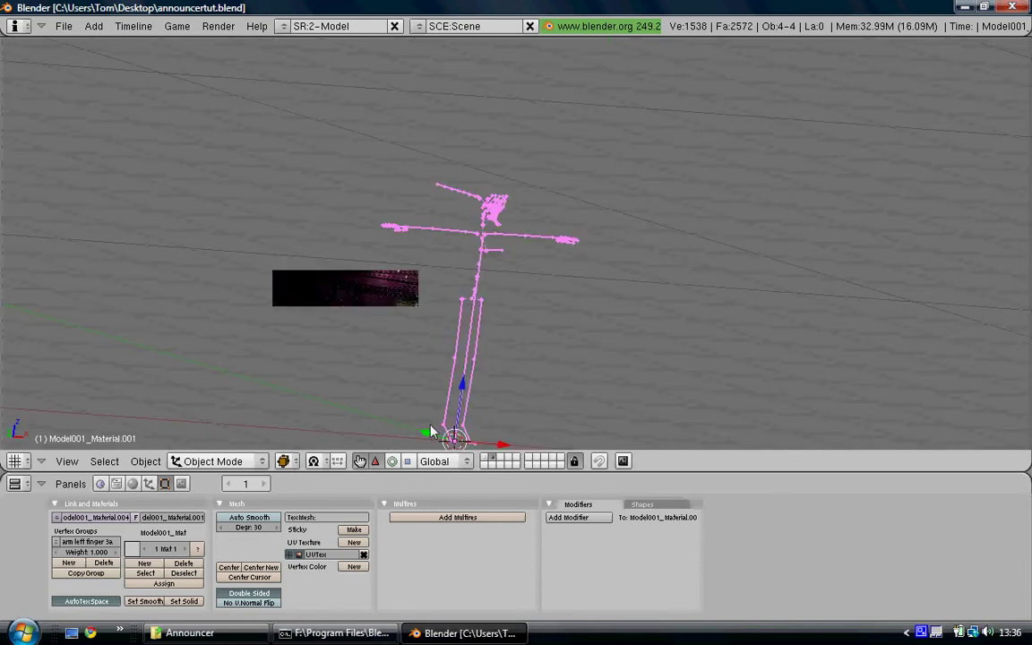
click(486, 459)
scroll(403, 362, up, 4)
key(a)
scroll(552, 270, up, 5)
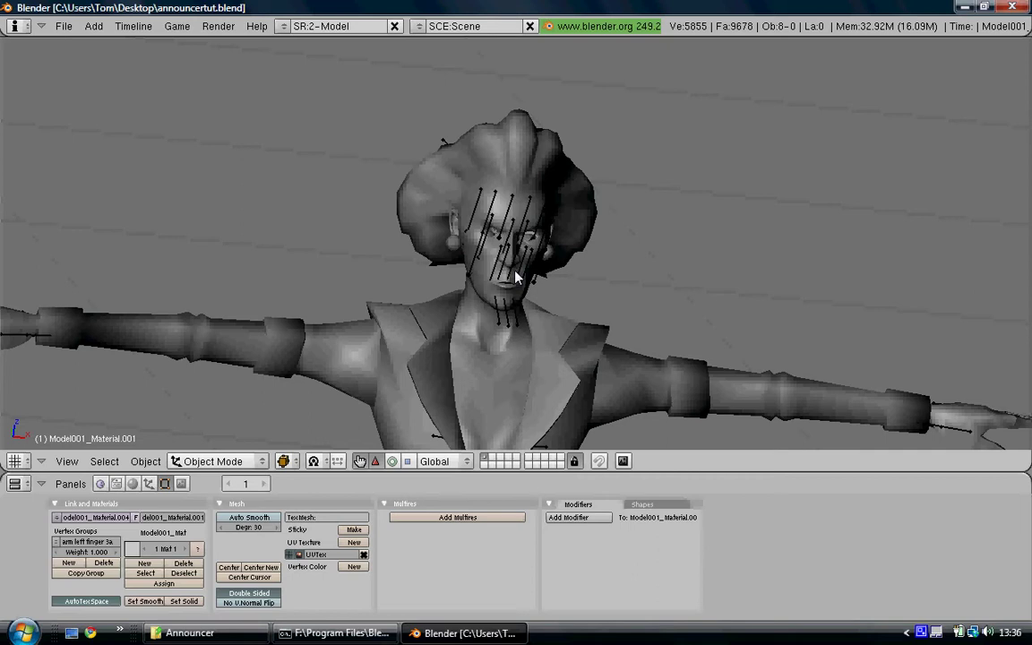
- Hide the armature and the head mesh so only the eyes, earrings, mouth and body are shown
right_click(529, 271)
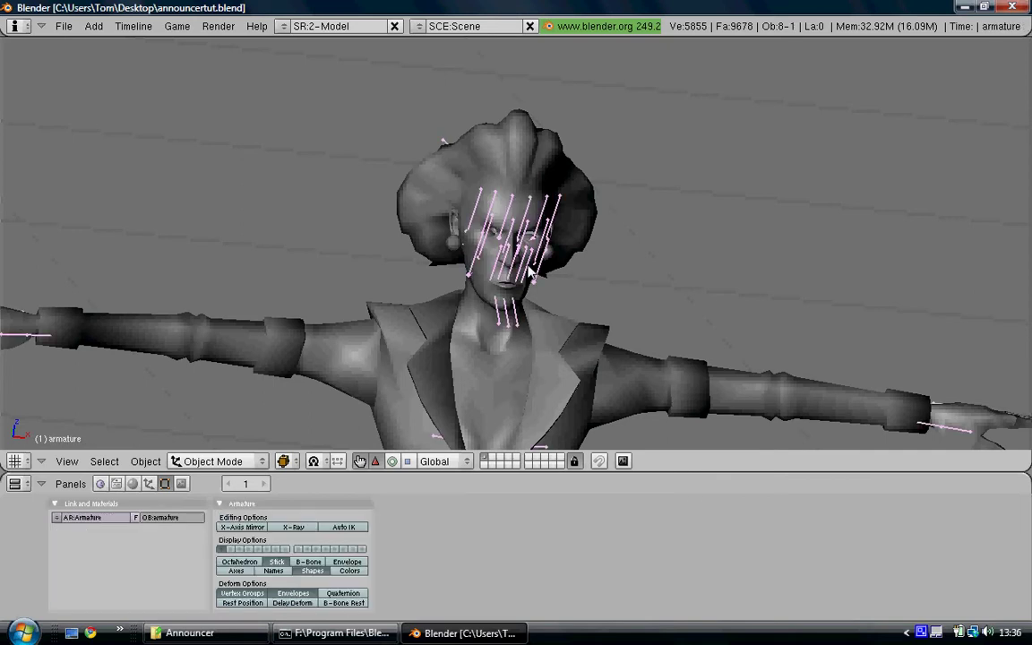
scroll(529, 272, up, 3)
key(h)
middle_drag(535, 265, 516, 234)
scroll(511, 268, up, 2)
right_click(508, 277)
key(h)
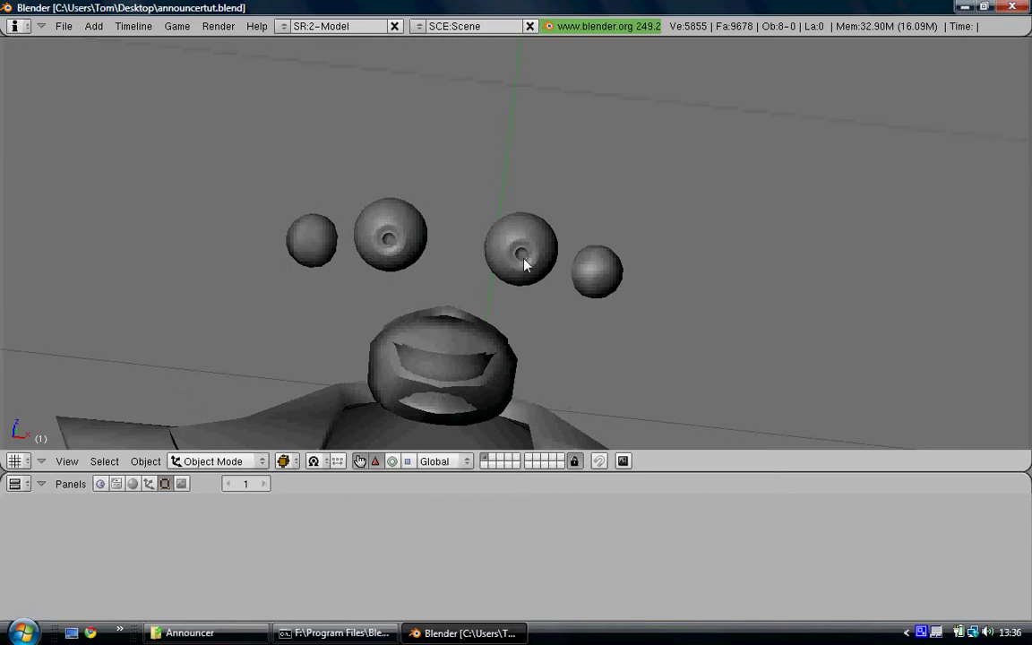
- Join the two overlapping eye objects into the eyewhites mesh and unhide the head and armature
right_click(521, 256)
middle_drag(414, 326, 458, 303)
scroll(462, 303, down, 2)
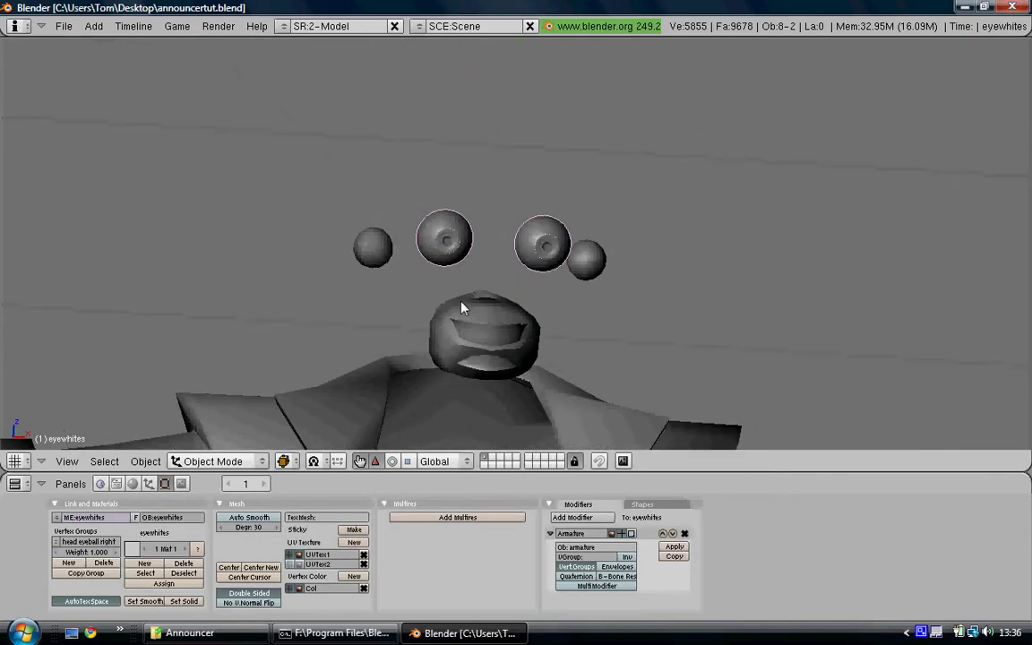
key(x)
click(462, 308)
key(alt+h)
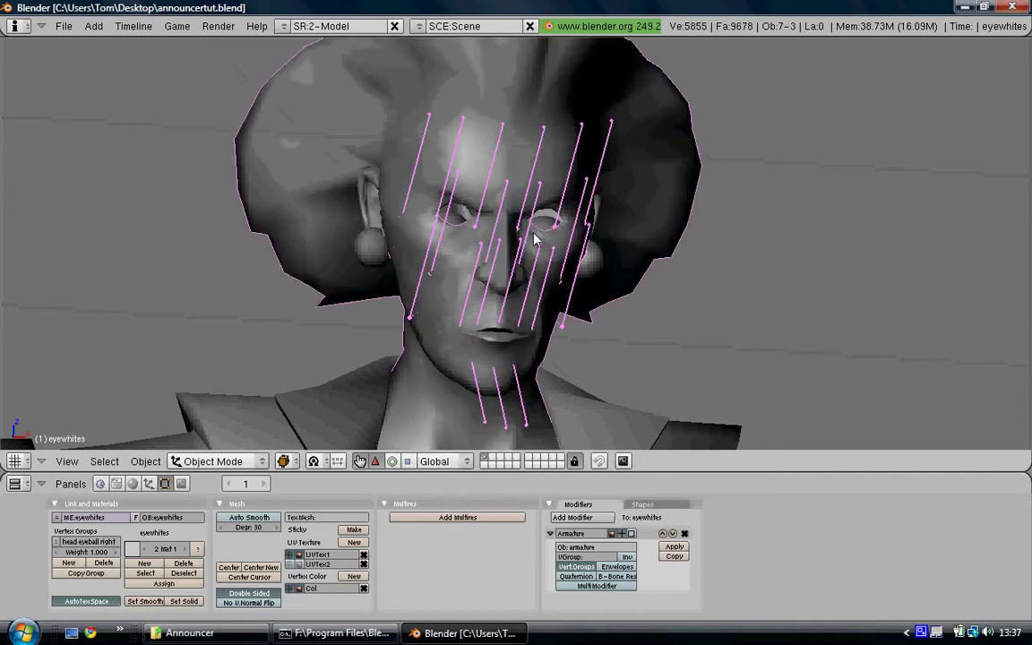
- Hide the armature so the face and eyes can be edited unobstructed
right_click(549, 224)
right_click(556, 217)
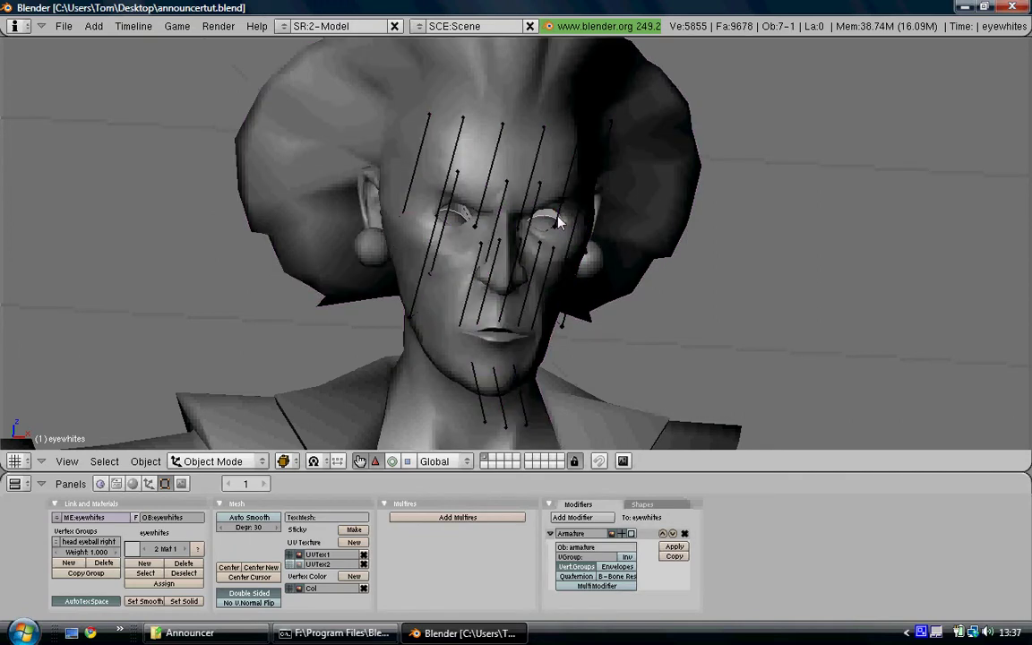
right_click(557, 217)
key(h)
- Move the eyewhites object up about 0.019 along the global Z axis in front view to align it with the eye sockets
right_click(564, 233)
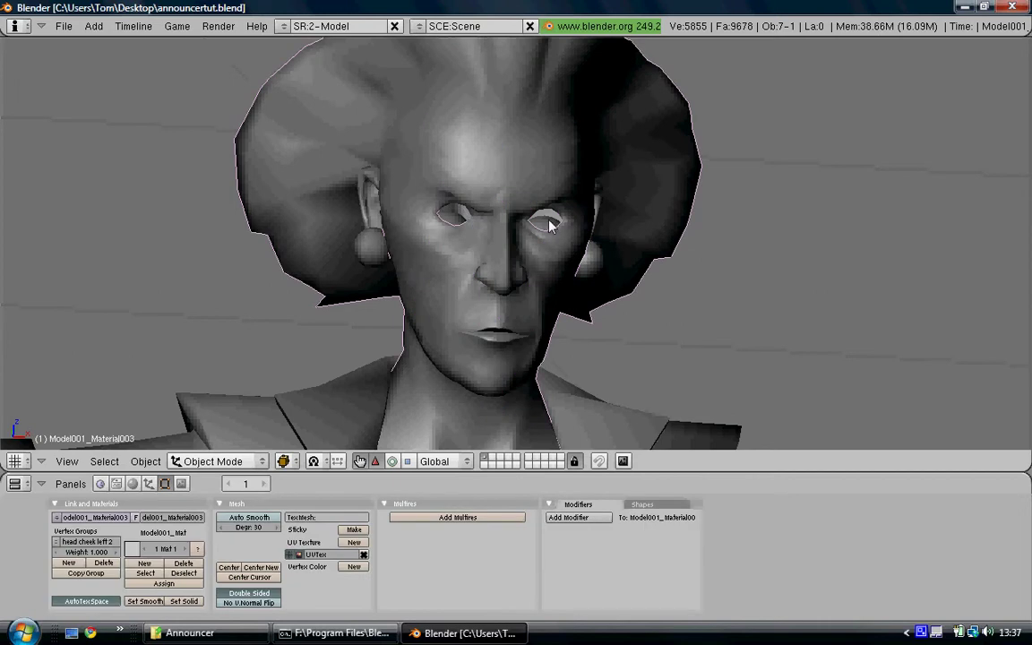
right_click(553, 226)
key(KP_1)
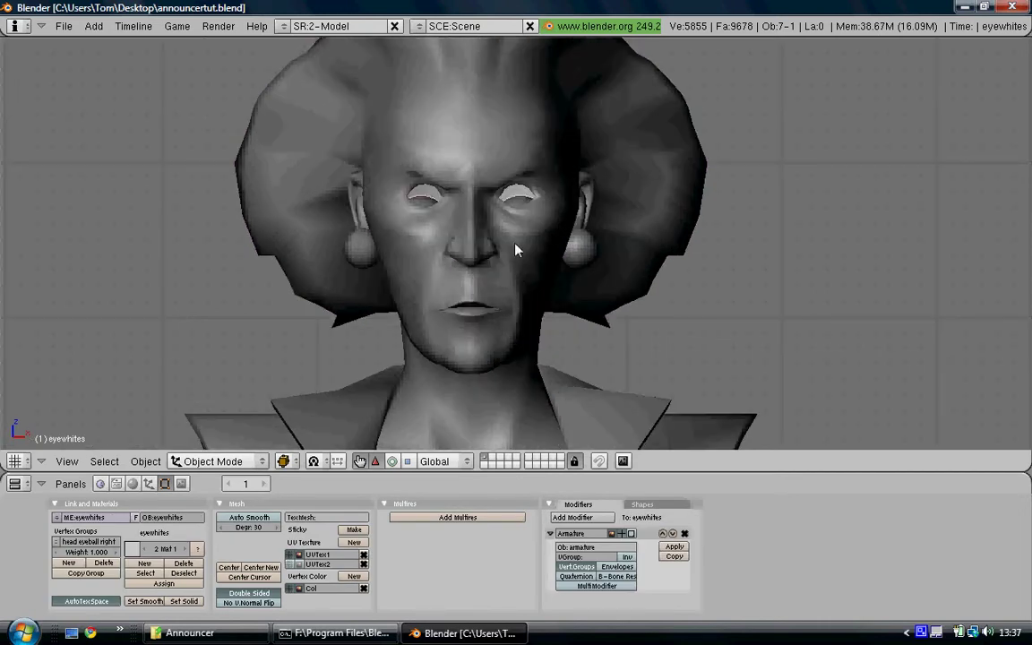
key(g)
key(z)
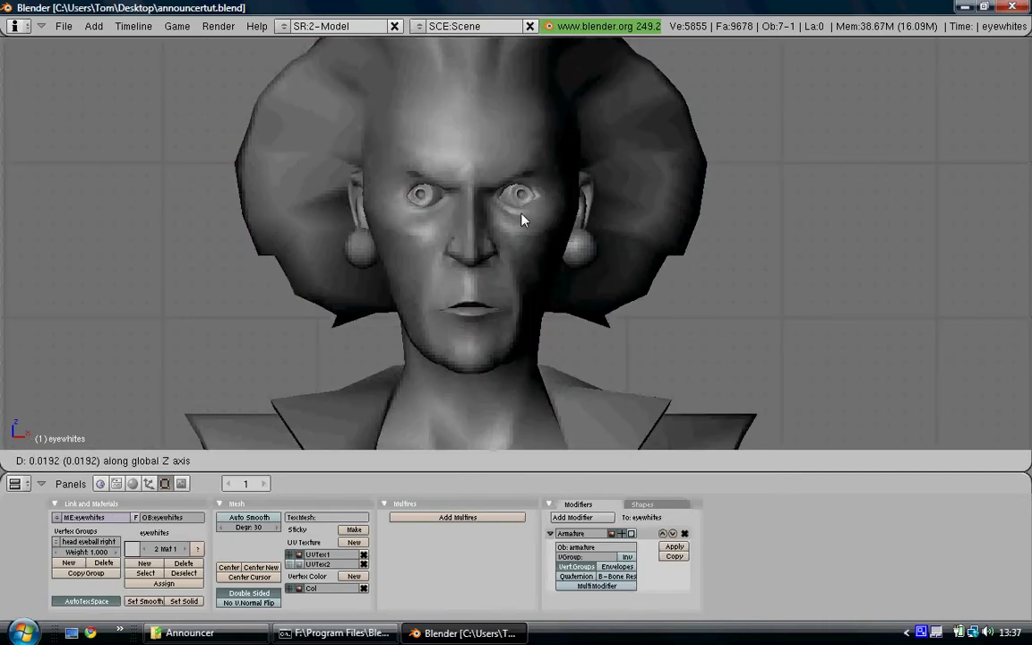
click(523, 220)
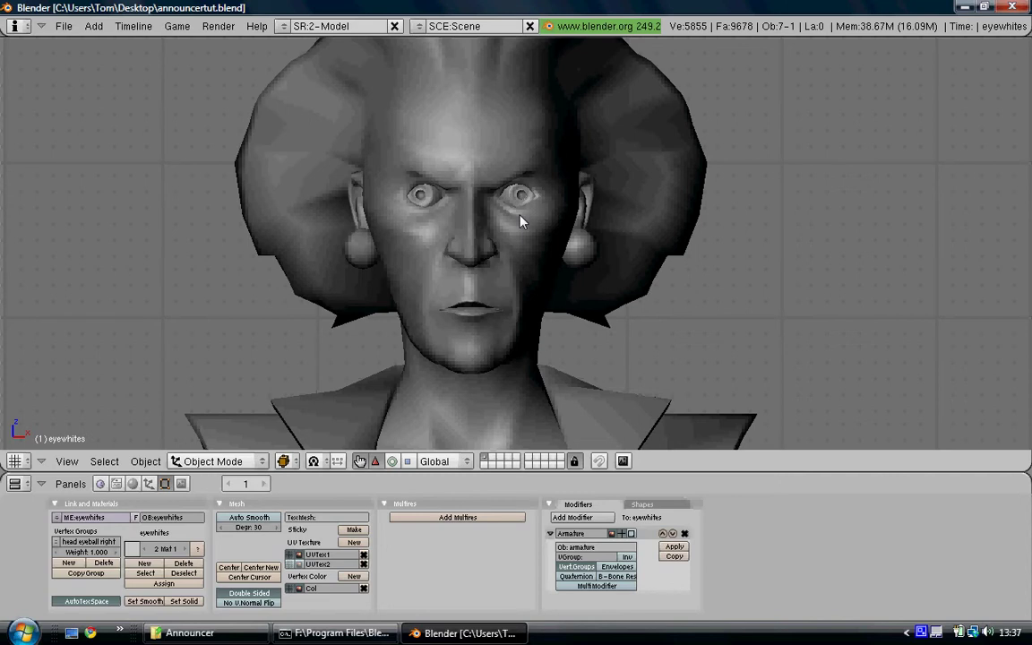
- Select only the character's right eyeball in the eyewhites mesh and move it 0.003 along the X axis
key(Tab)
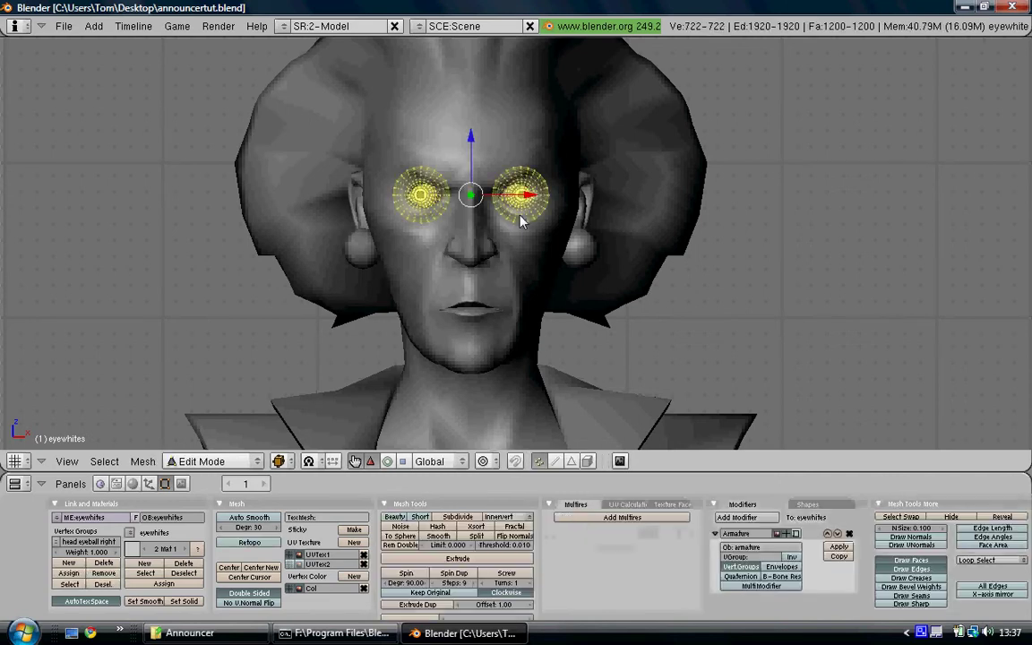
key(a)
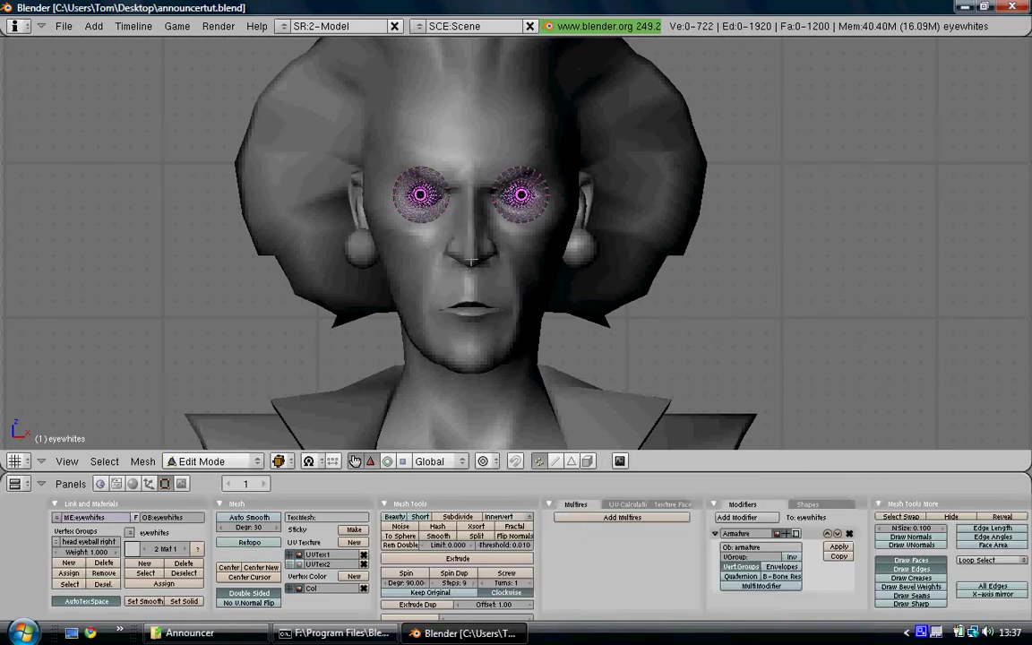
key(l)
key(g)
key(x)
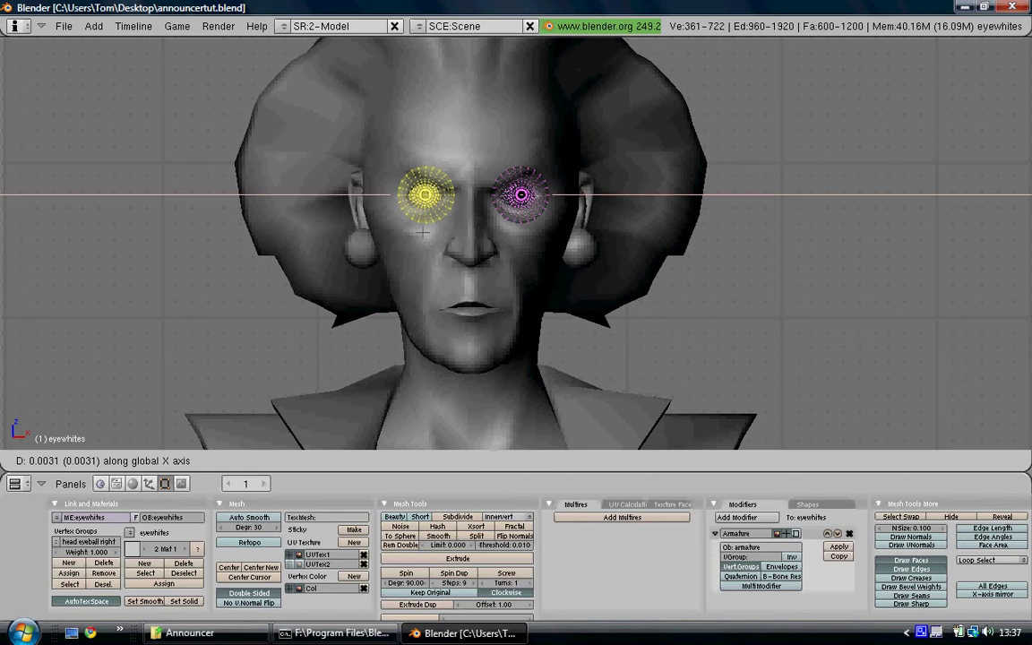
text(0.003)
key(Return)
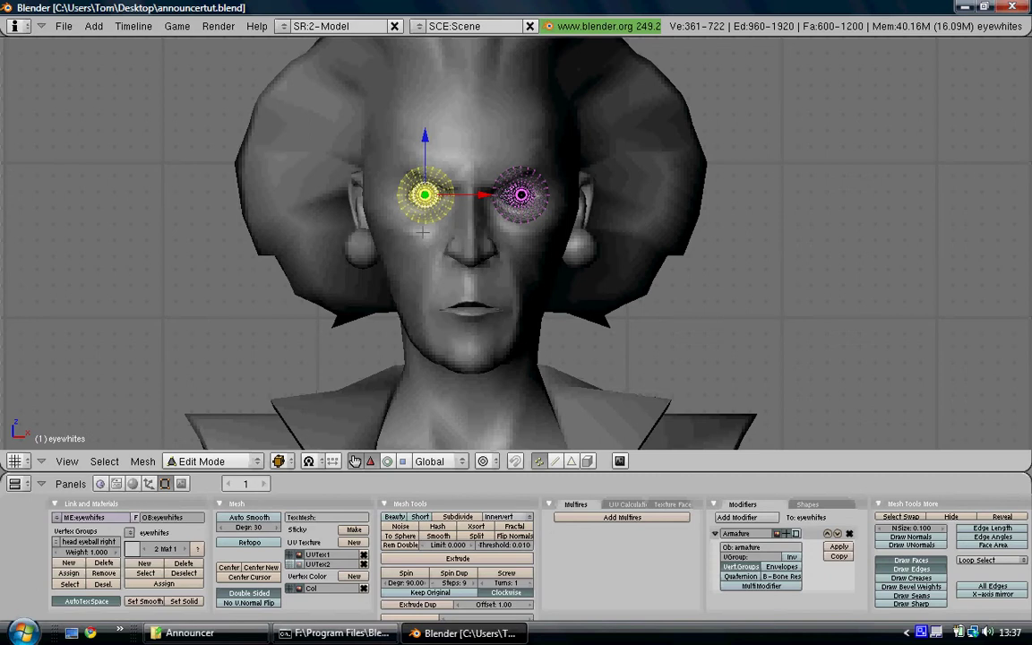
key(Tab)
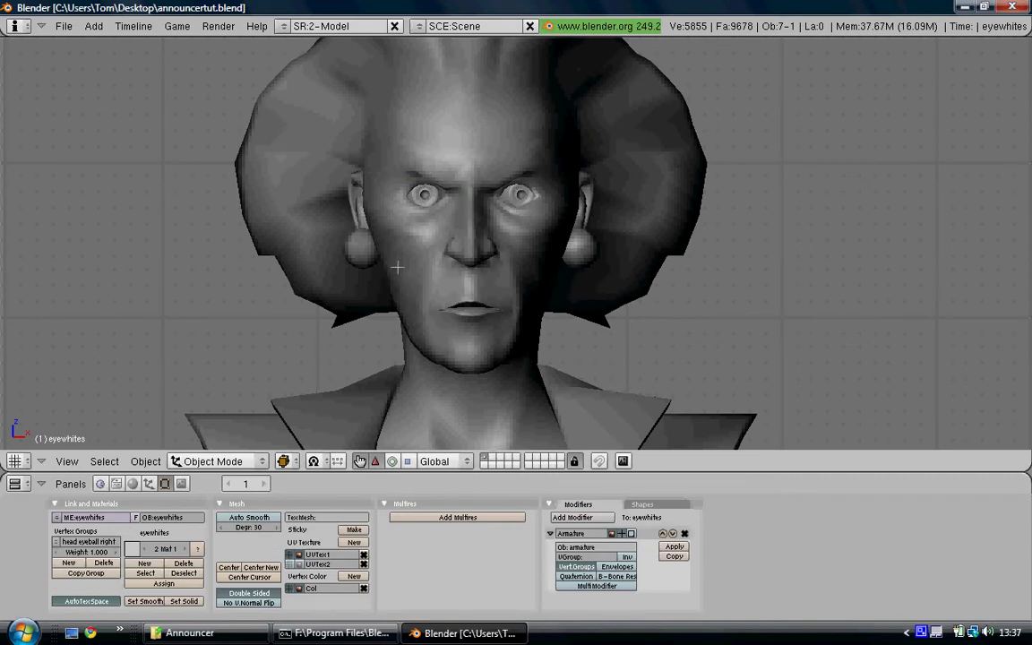
- Move the character's left eyeball -0.003 along the X axis and preview the face with textures
key(Tab)
key(a)
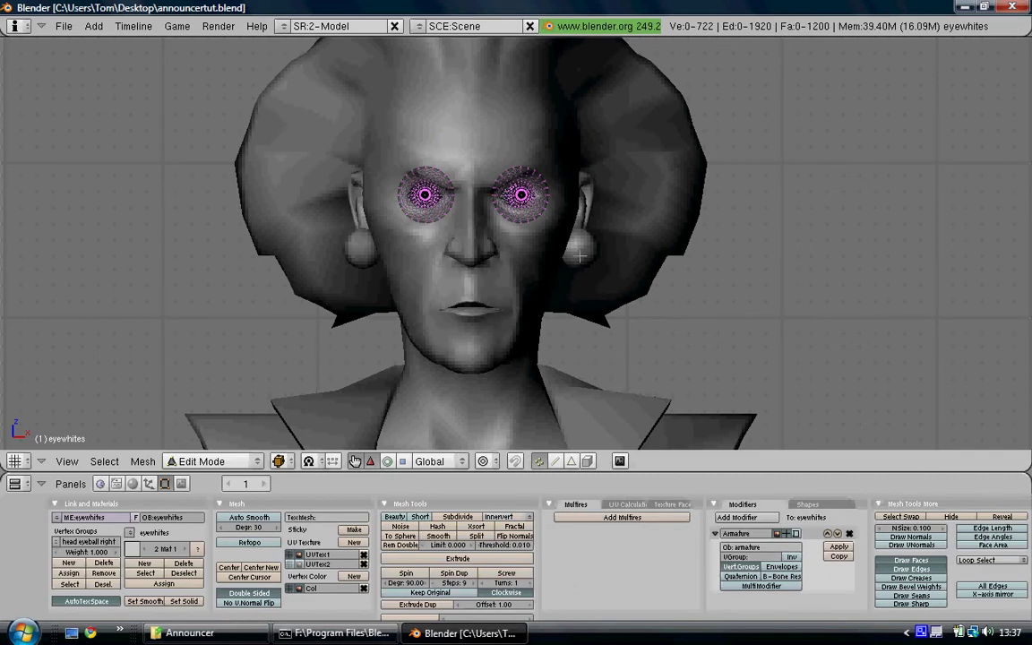
key(l)
key(g)
key(x)
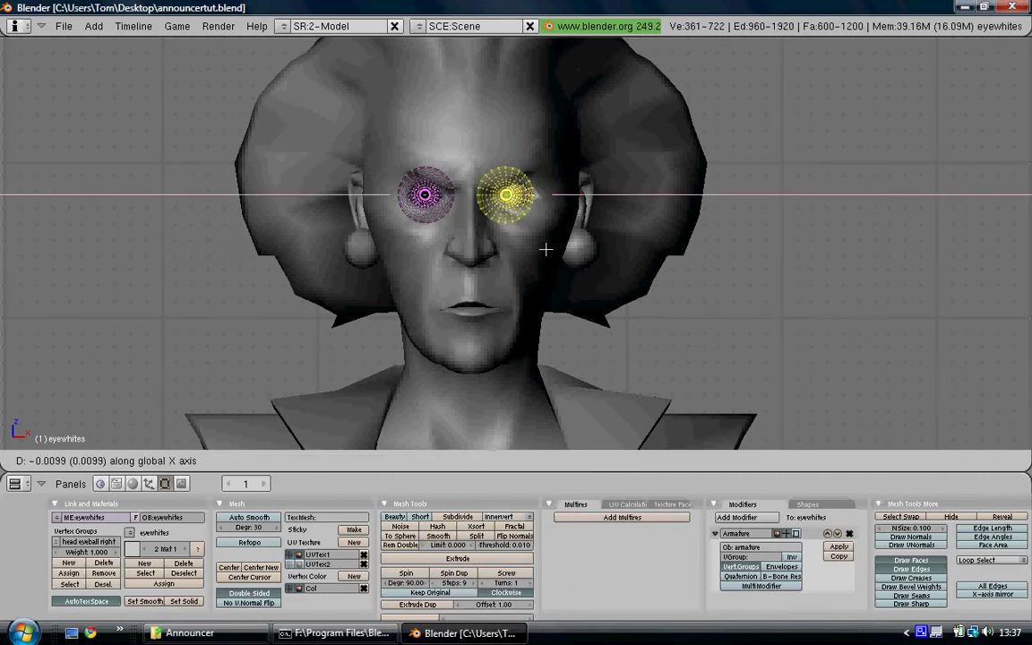
text(00)
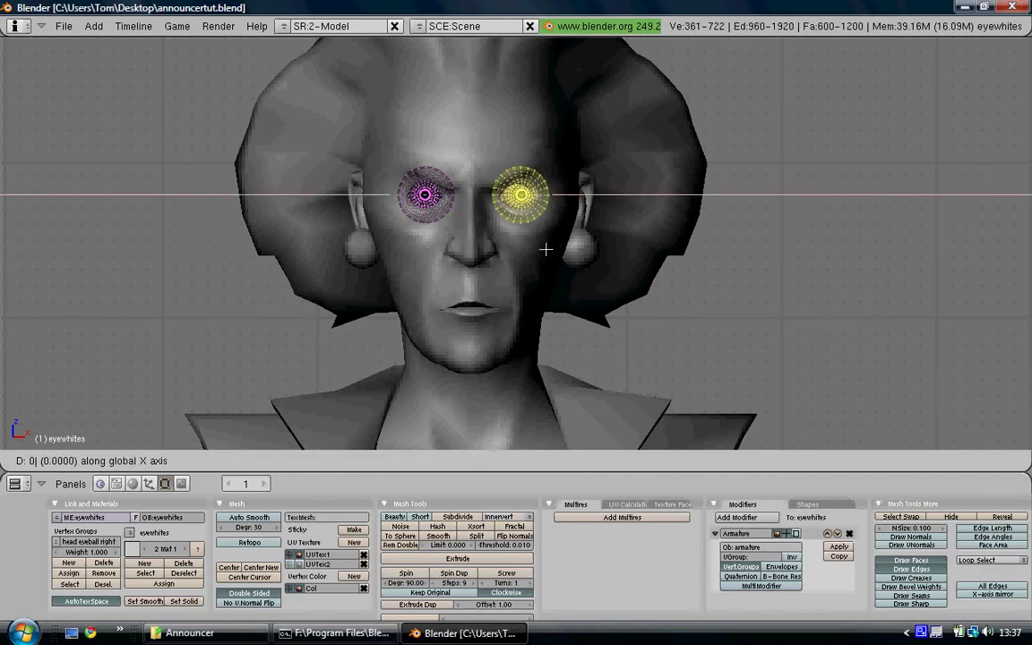
text(.003-)
key(Return)
key(Tab)
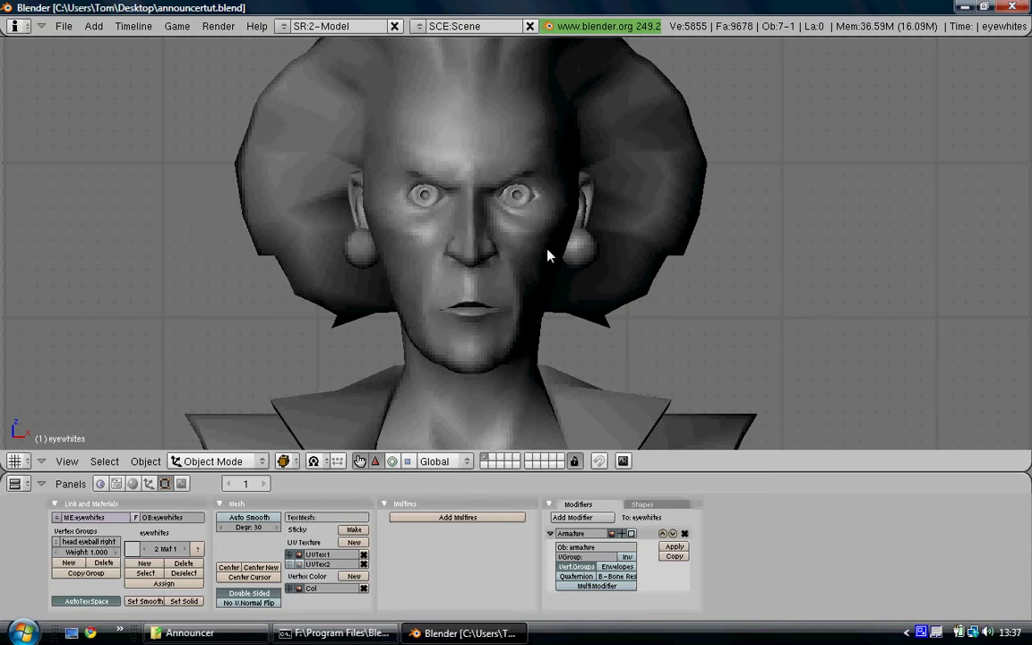
key(alt+z)
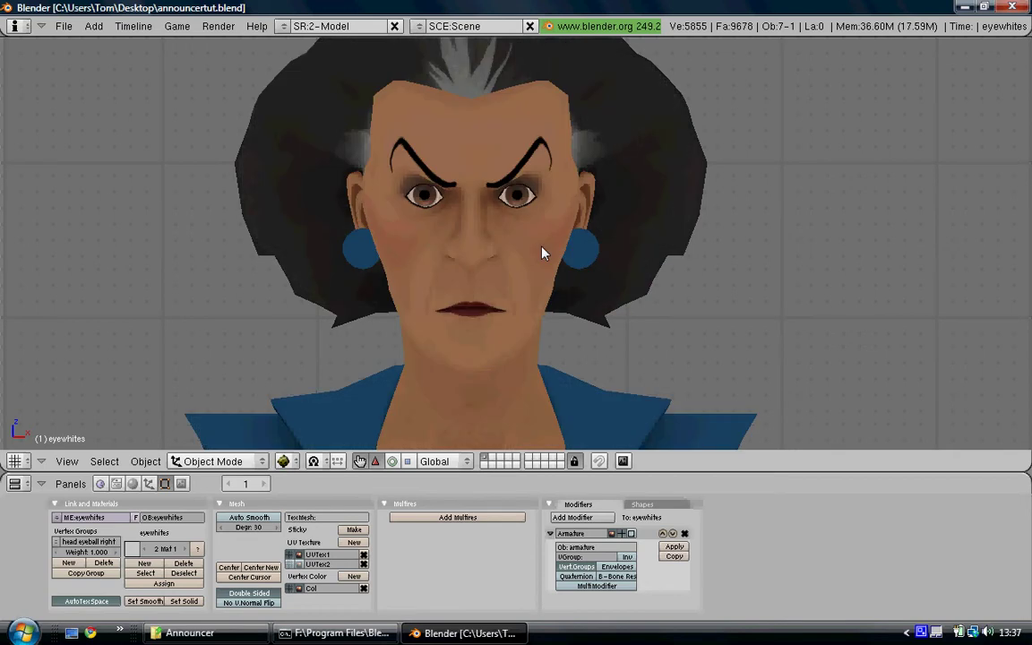
key(alt+z)
- Move the whole mouth mesh about 0.02 forward and 0.01 up in orthographic side view, placing it behind the lips
right_click(482, 296)
middle_drag(502, 293, 520, 193)
right_click(527, 291)
key(KP_3)
key(KP_5)
key(Tab)
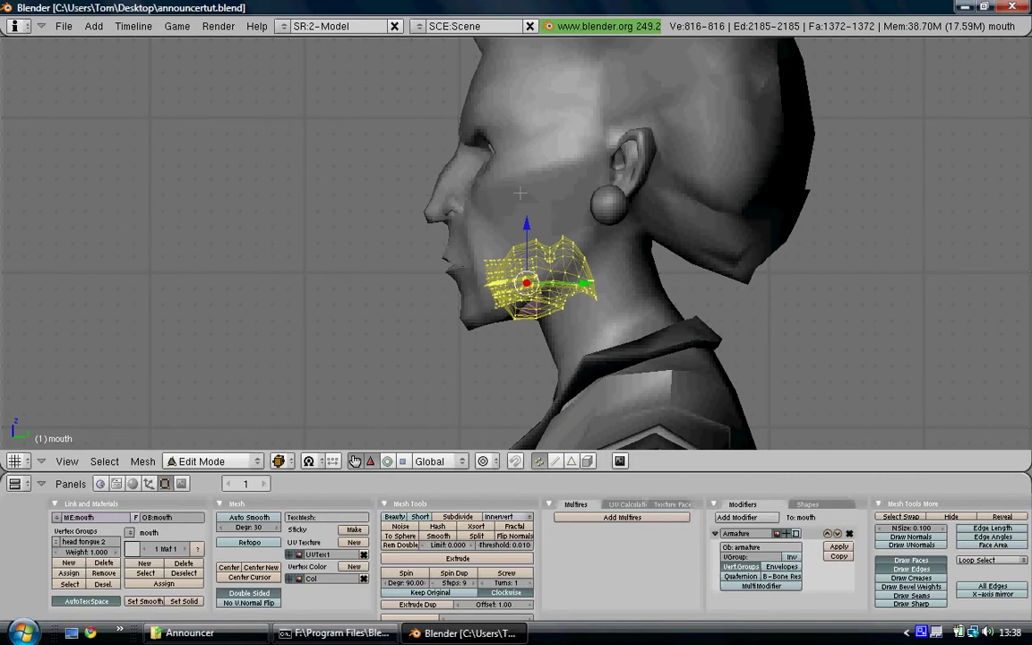
key(g)
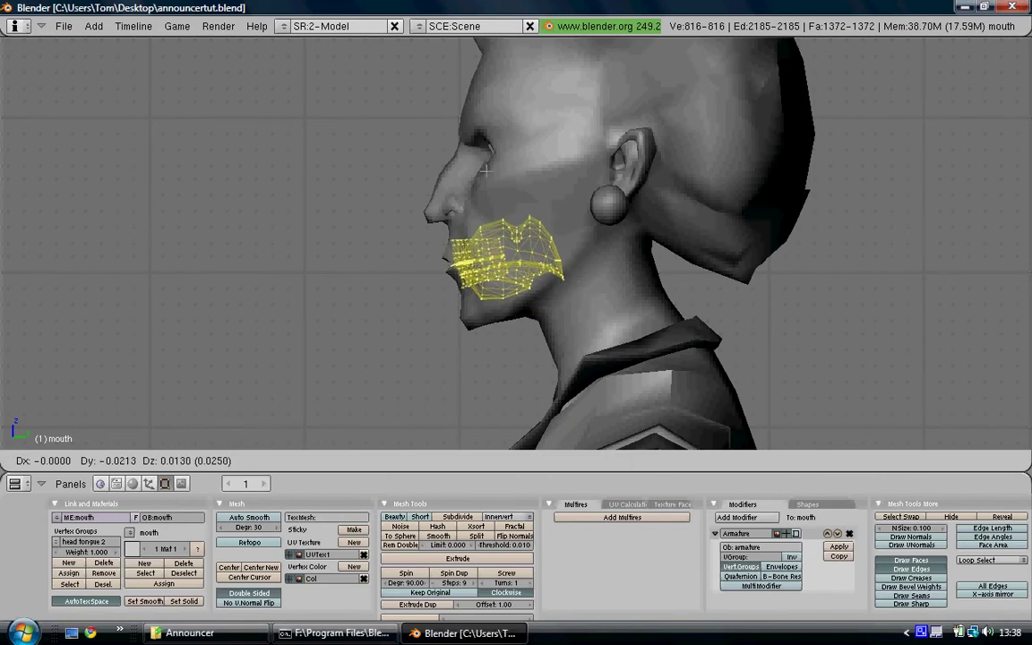
click(491, 191)
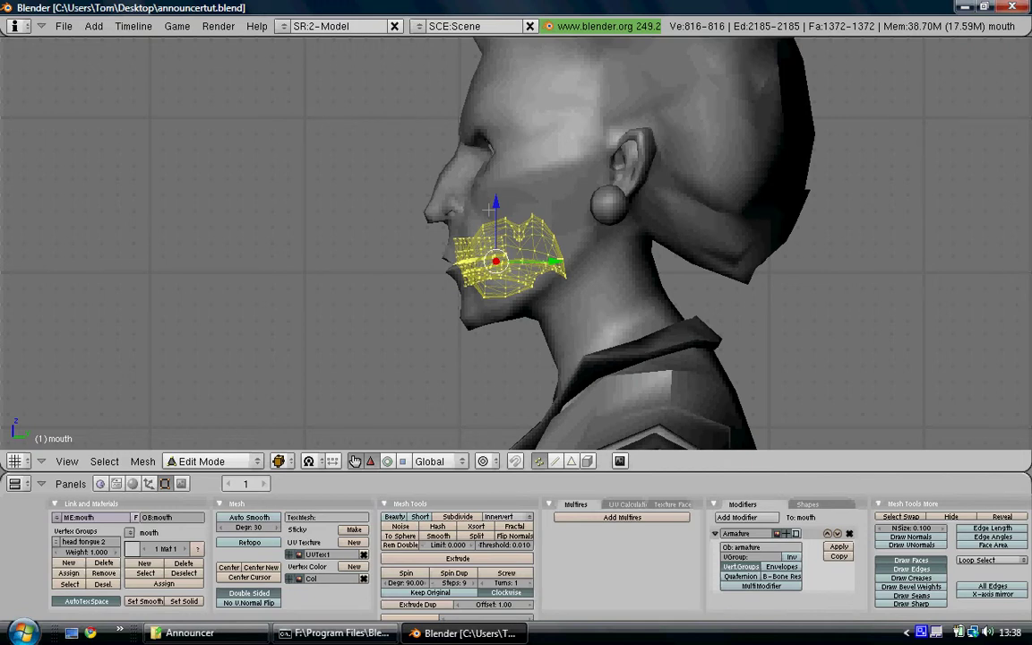
key(Tab)
- Move both eyeballs forward about 0.001 along the Y axis in side view and show the face textured
middle_drag(415, 214, 439, 254)
right_click(491, 163)
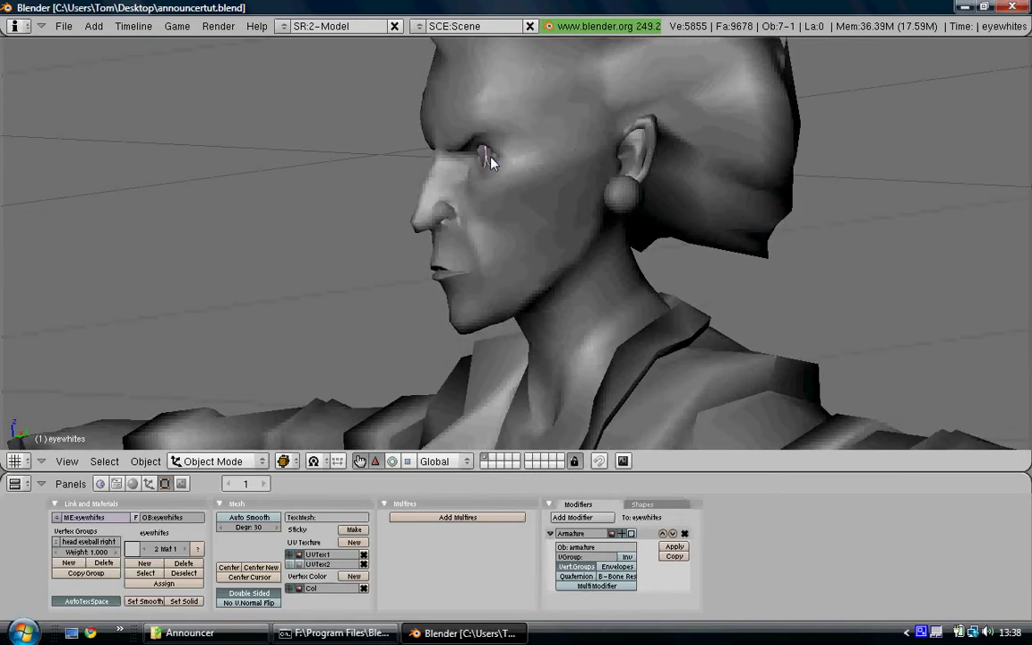
key(KP_3)
key(Tab)
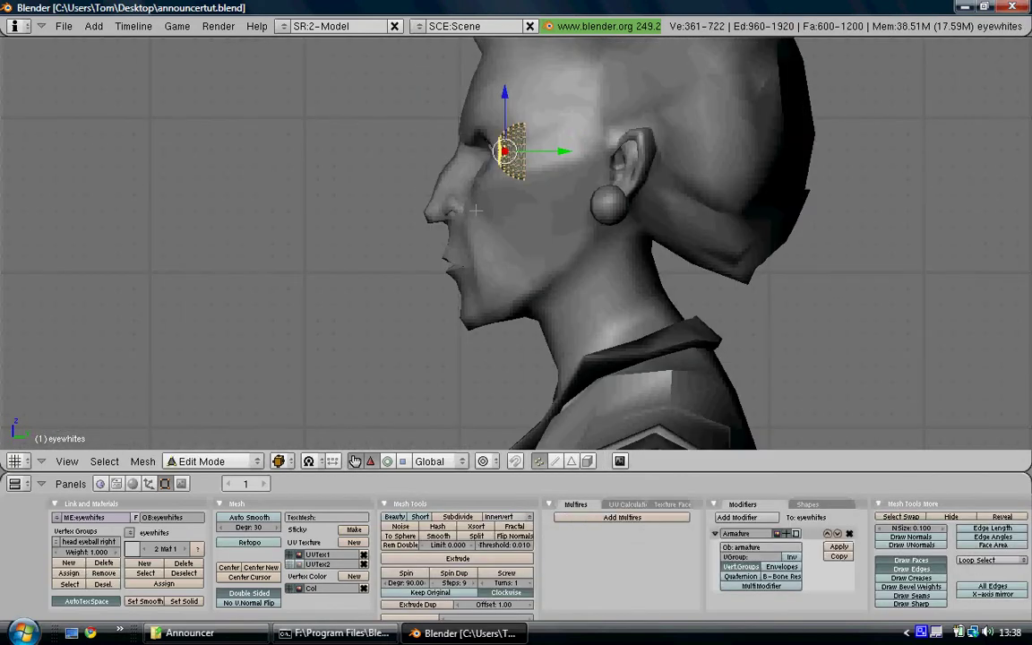
key(a)
key(a)
scroll(493, 261, up, 2)
key(g)
key(y)
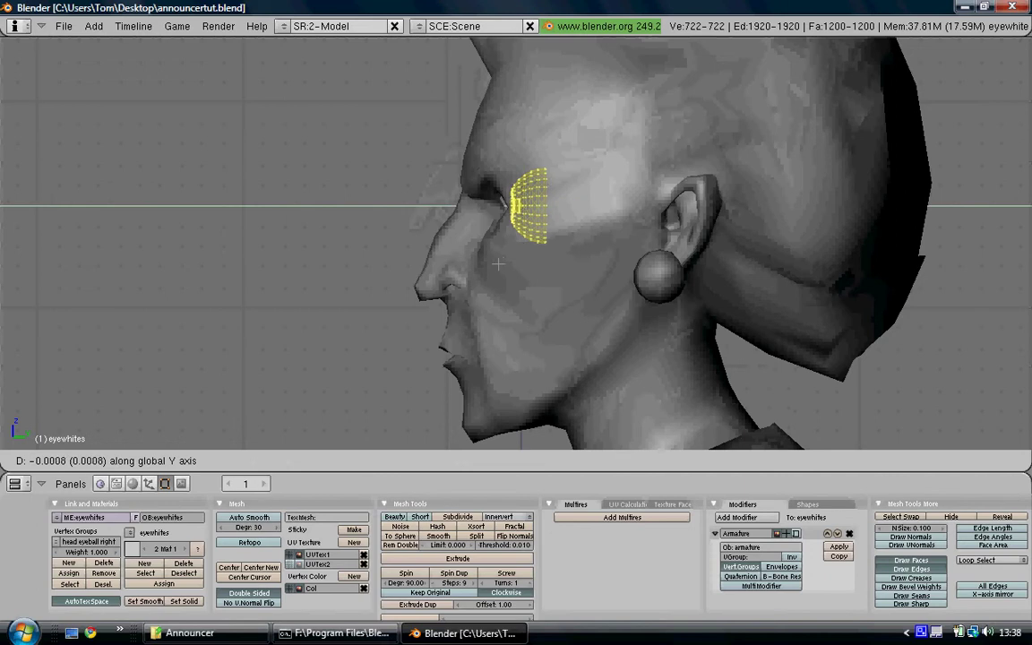
click(494, 262)
key(Tab)
mouse_move(480, 250)
middle_down()
mouse_move(585, 259)
mouse_move(178, 224)
mouse_move(424, 282)
middle_up()
key(alt+z)
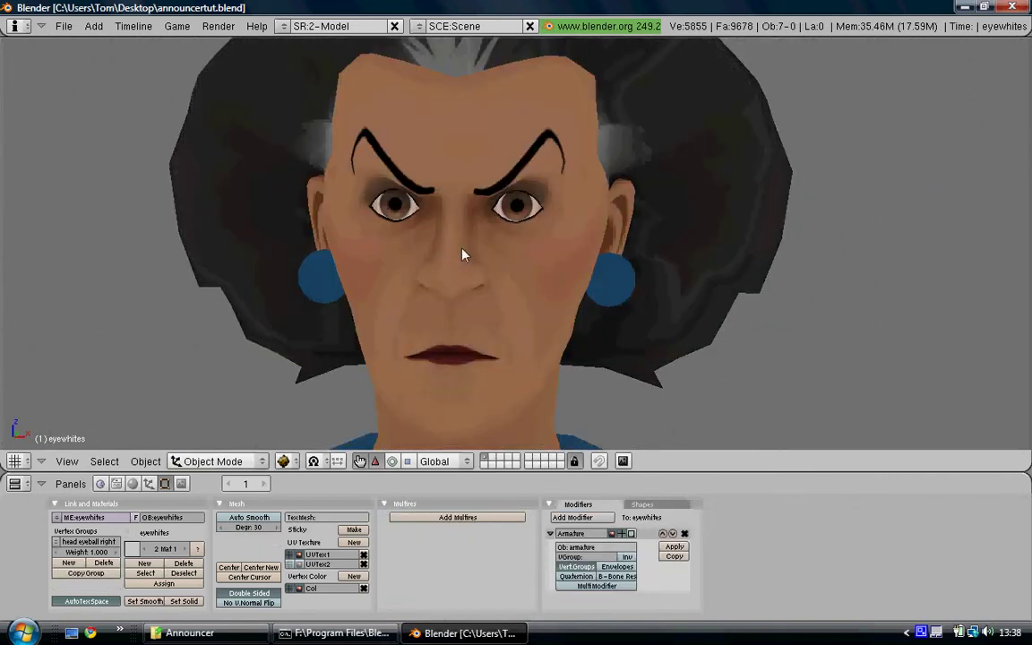
- Separate the whole eyewhites mesh into individual objects by material and select the new iris part
middle_drag(552, 252, 594, 254)
key(Tab)
key(alt+z)
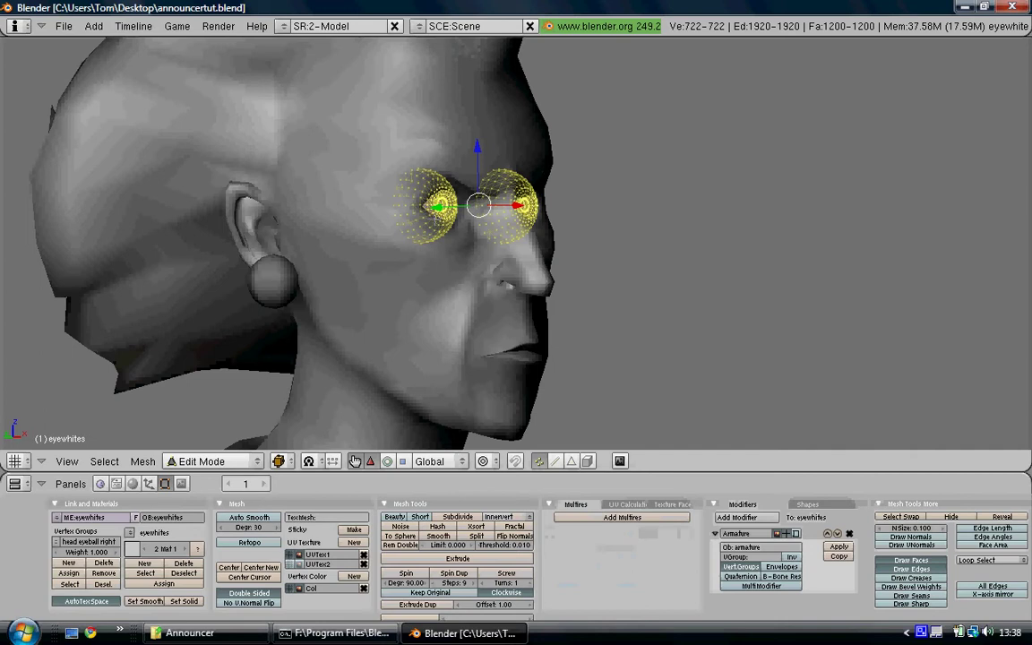
key(p)
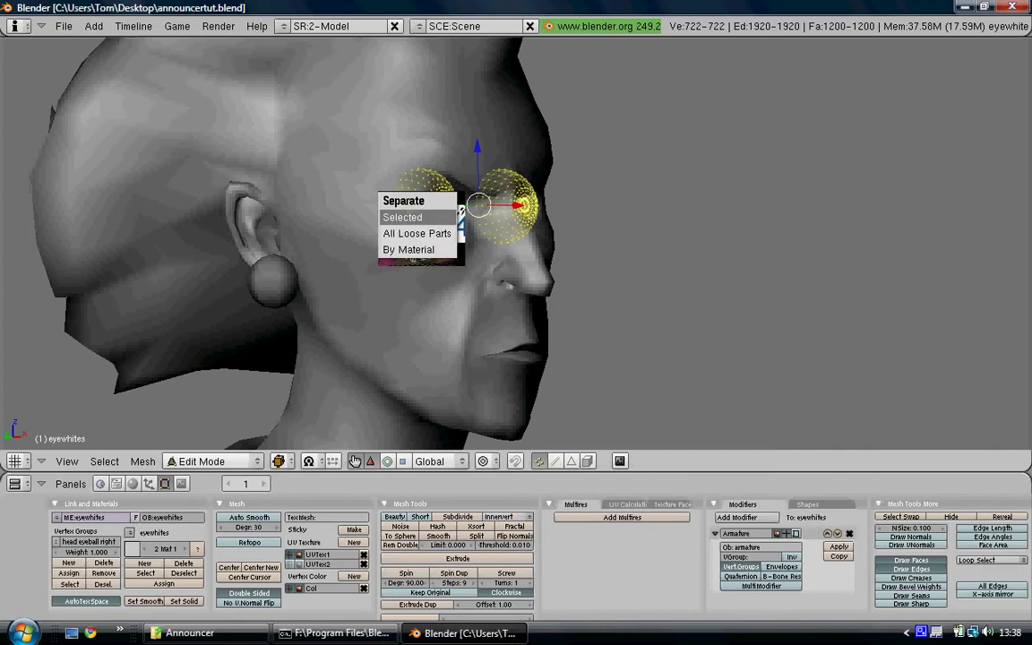
click(420, 228)
key(p)
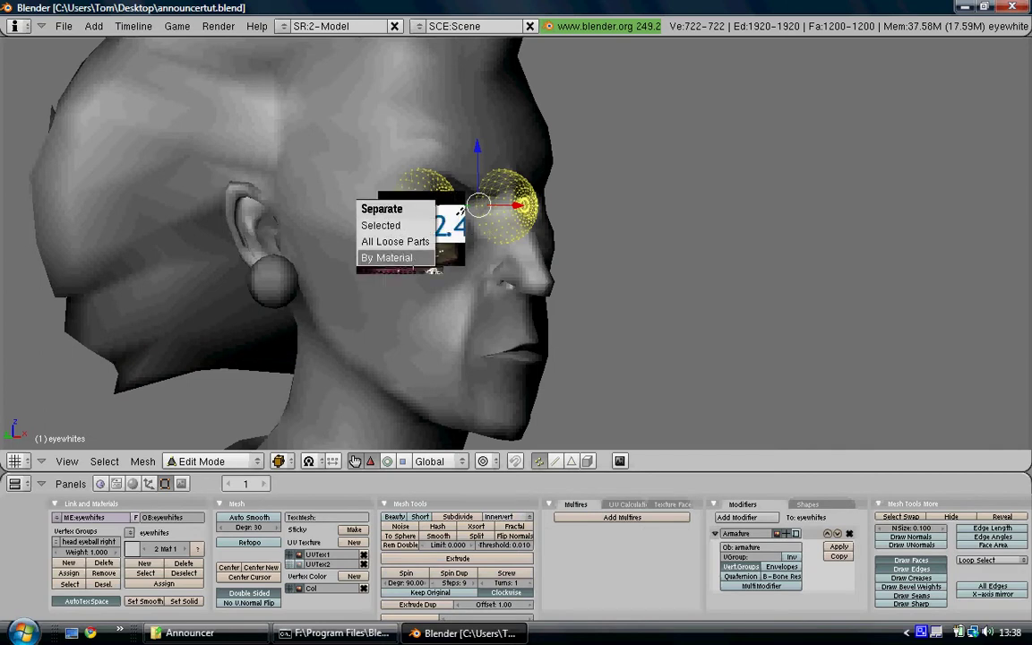
click(431, 265)
middle_drag(403, 211, 332, 213)
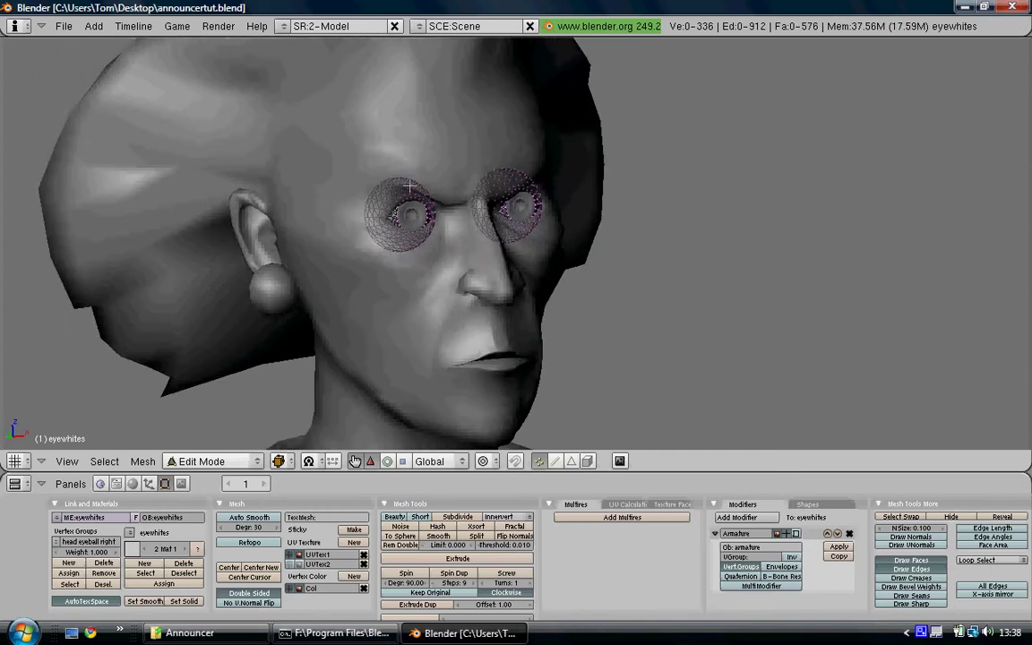
key(Tab)
right_click(409, 218)
key(Tab)
key(Tab)
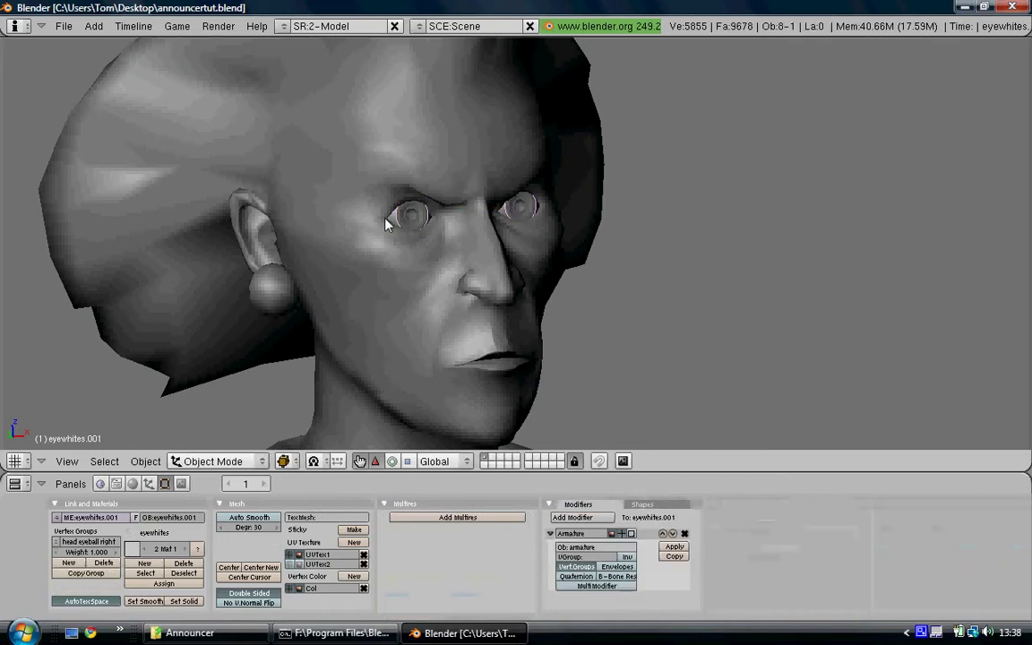
- Deselect everything, select the armature and hide all the other objects so only the bones show
key(a)
scroll(358, 196, down, 5)
scroll(380, 197, down, 4)
middle_drag(380, 197, 560, 271)
right_click(527, 212)
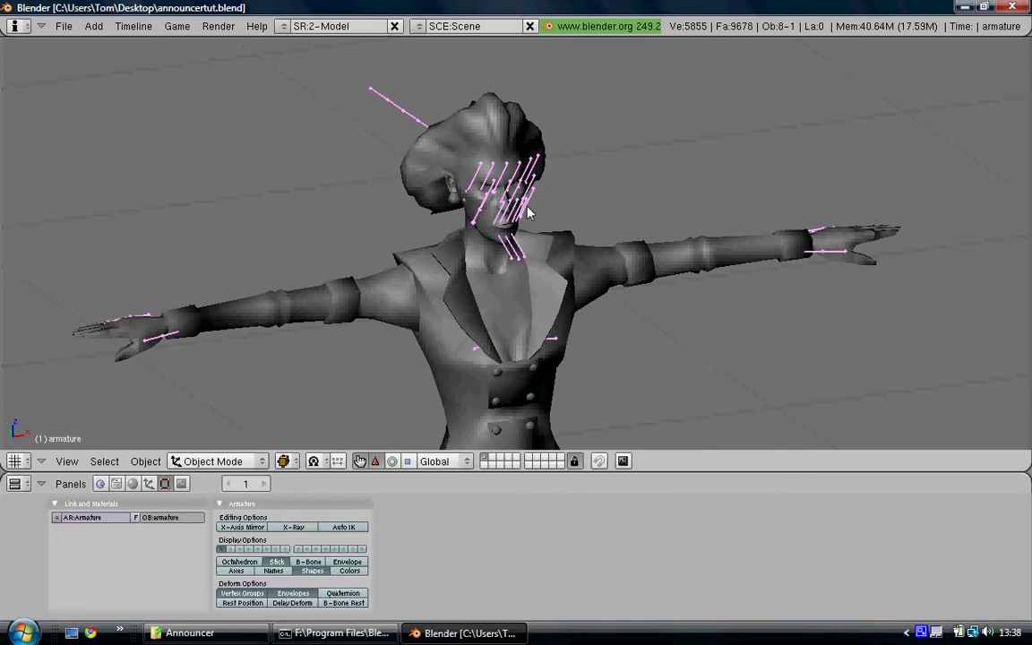
key(ctrl+i)
key(h)
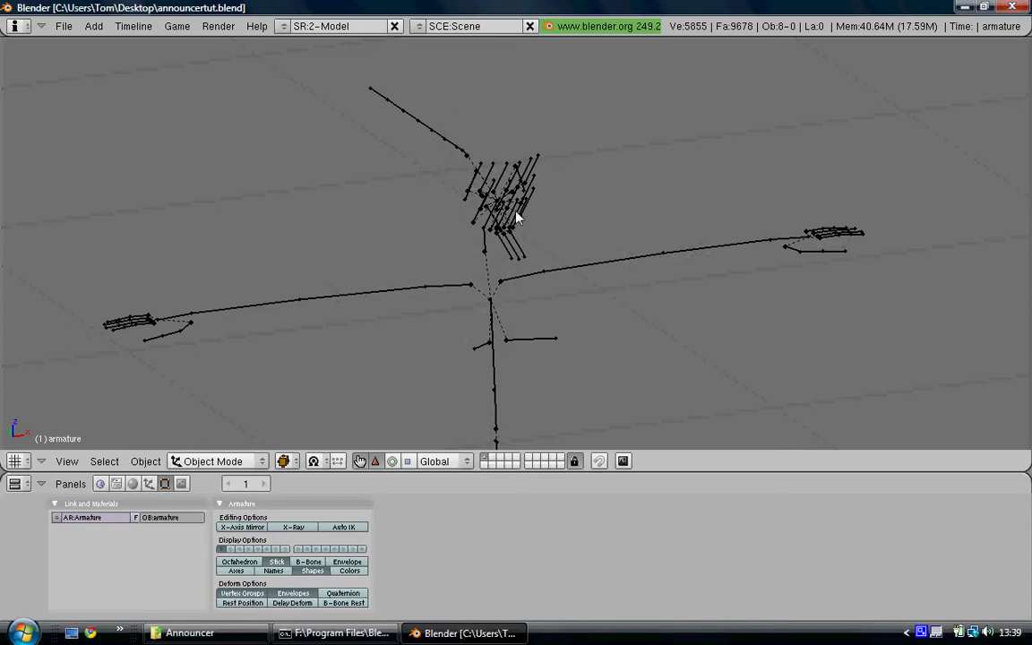
- In armature Edit Mode, raise the first two joints of both small eye bone chains about 0.0007 along the Z axis
right_click(515, 216)
key(Tab)
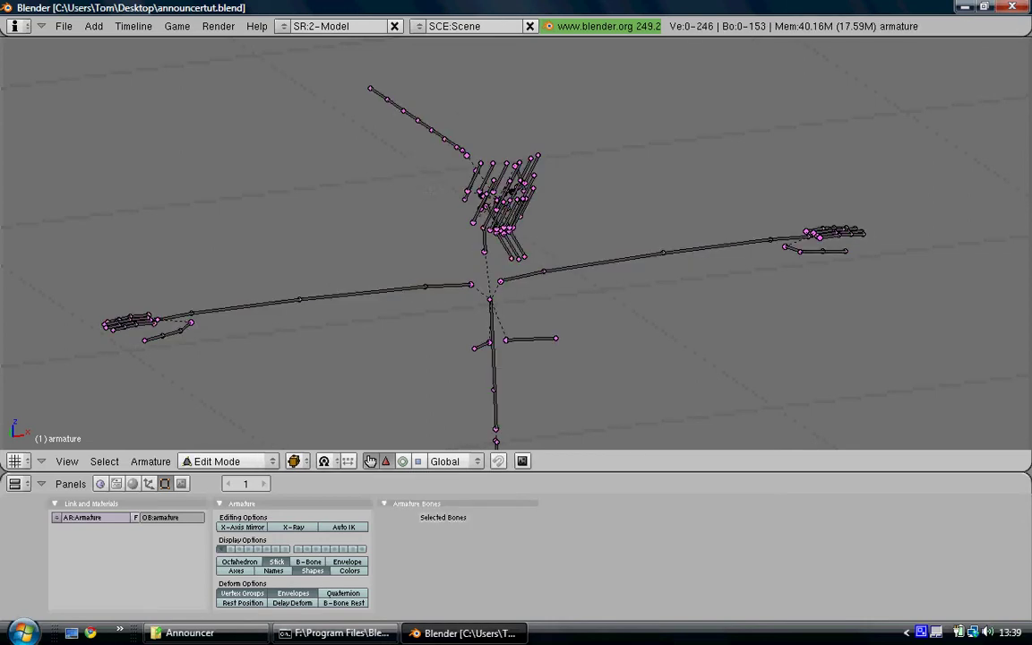
scroll(517, 216, up, 3)
scroll(517, 216, up, 6)
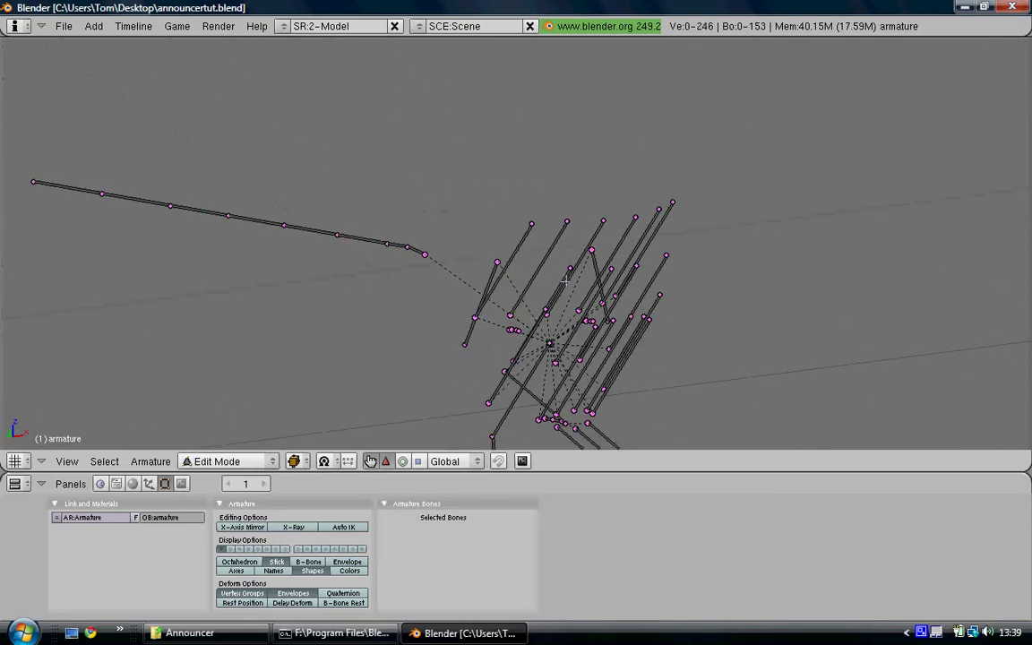
shift+middle_drag(667, 233, 653, 172)
scroll(653, 172, up, 4)
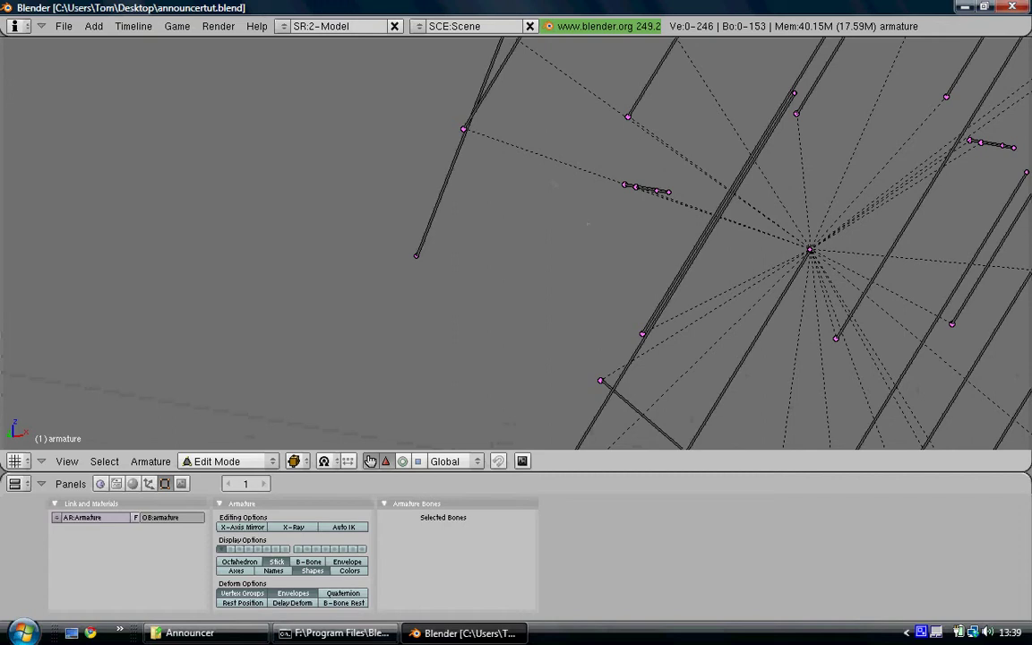
right_click(635, 186)
shift+middle_drag(636, 187, 483, 285)
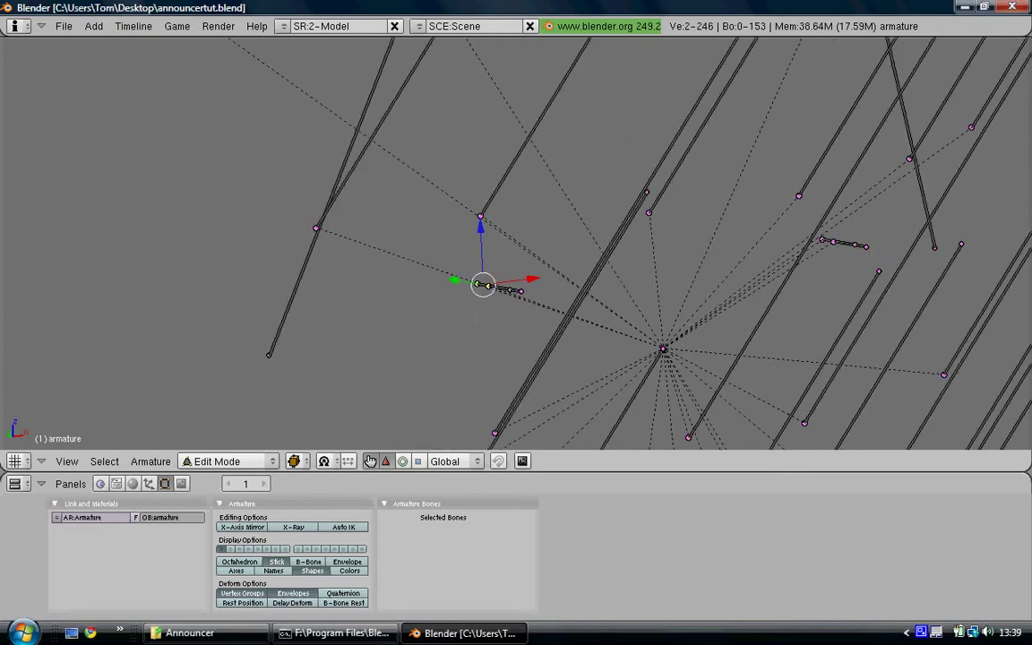
shift+right_click(833, 243)
shift+right_click(821, 241)
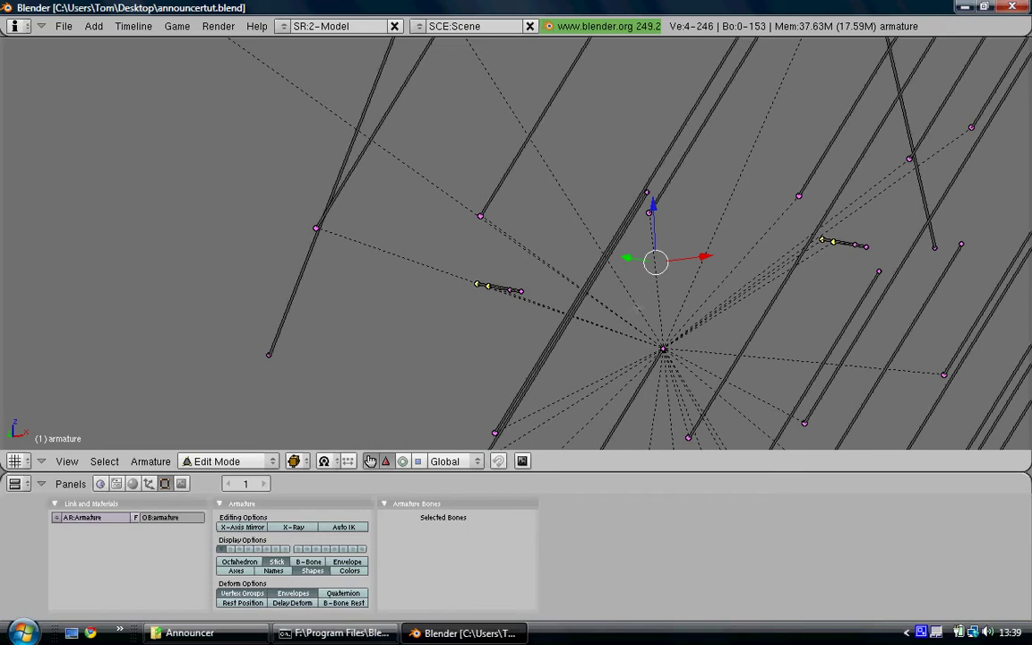
key(g)
key(z)
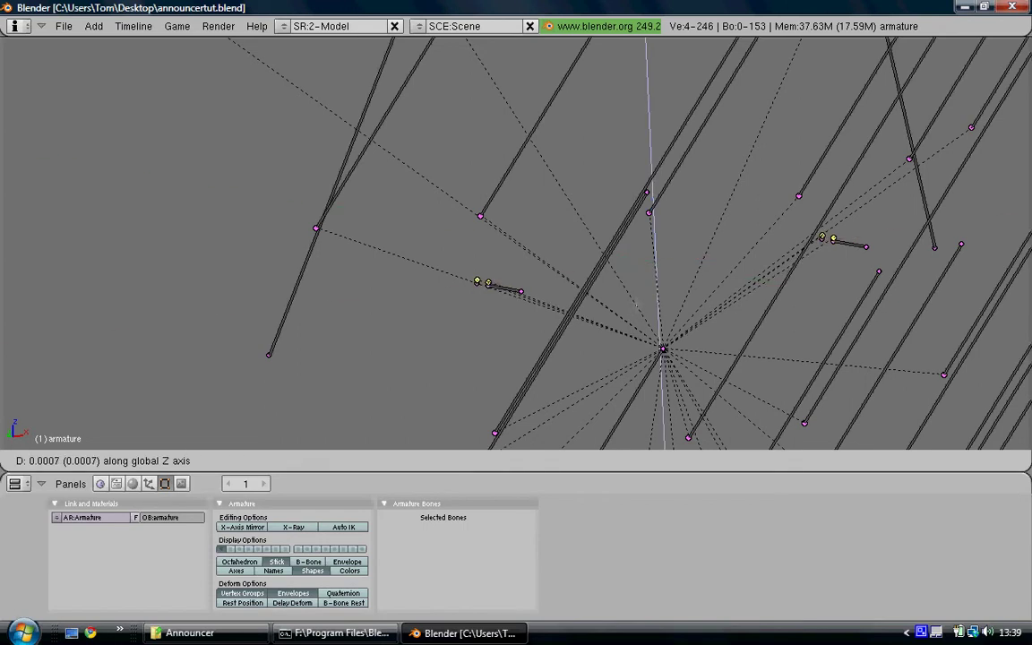
click(638, 304)
- Move the upper joint of the long vertical bone at the hips slightly along the Y axis
scroll(627, 308, down, 8)
shift+middle_drag(599, 314, 595, 45)
shift+middle_drag(575, 442, 566, 195)
scroll(574, 226, down, 6)
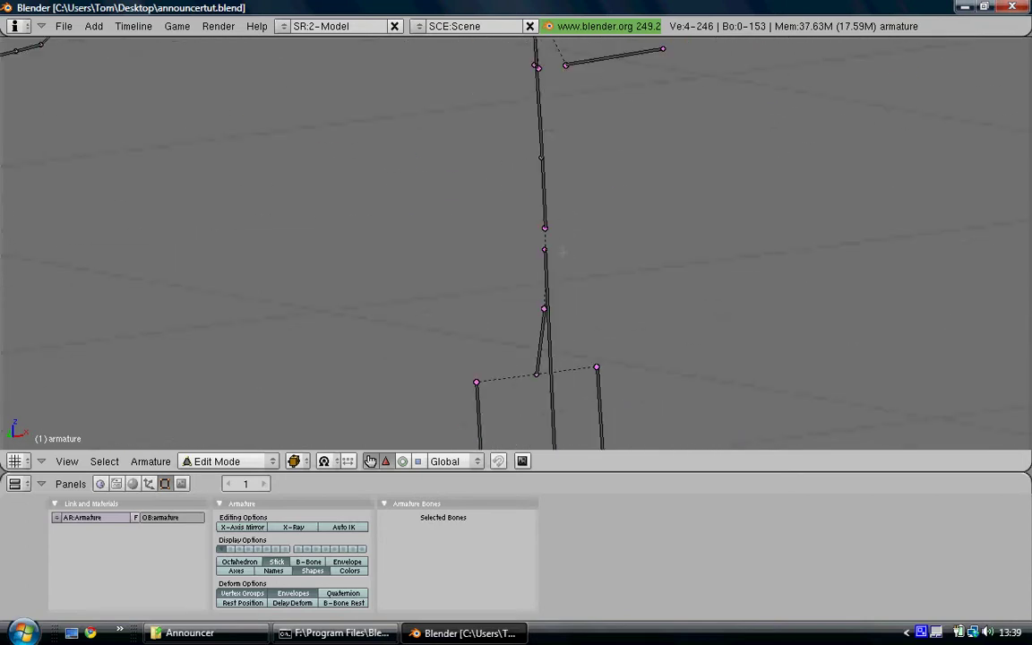
middle_drag(551, 250, 601, 233)
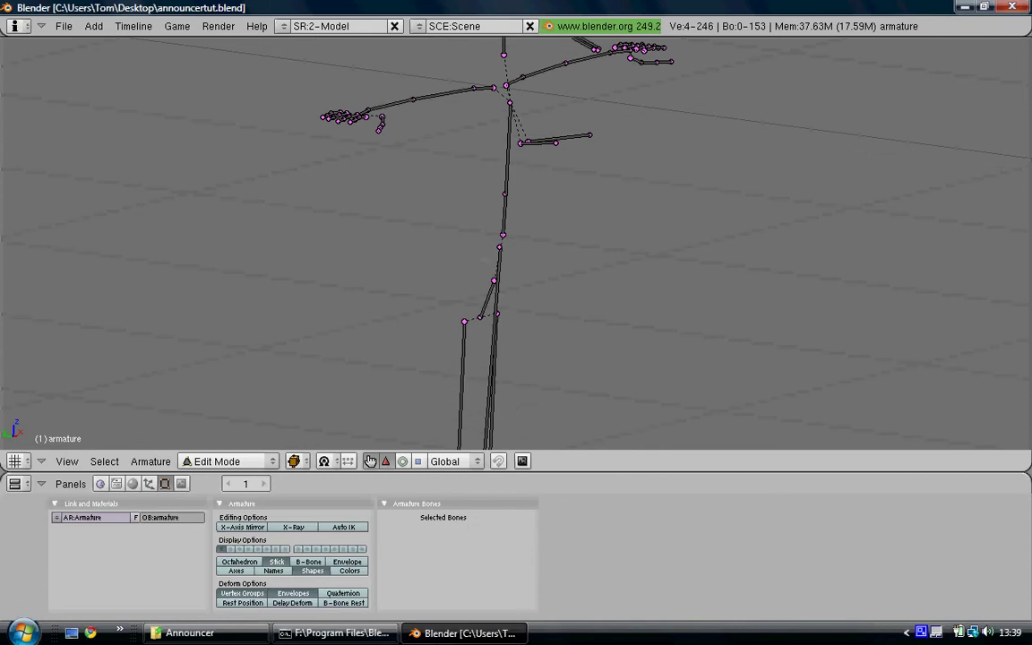
right_click(498, 248)
shift+middle_drag(486, 257, 495, 274)
key(g)
key(z)
key(y)
click(472, 285)
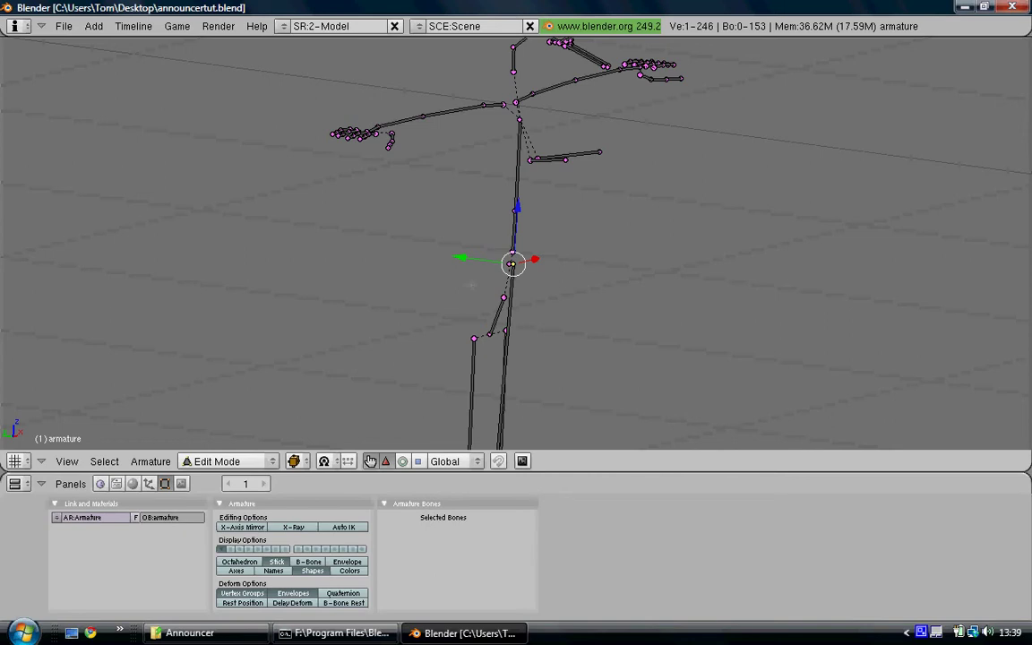
- Leave armature Edit Mode and examine the bone weight and vertex group messages in Blender's console window
scroll(472, 279, up, 4)
scroll(474, 275, down, 3)
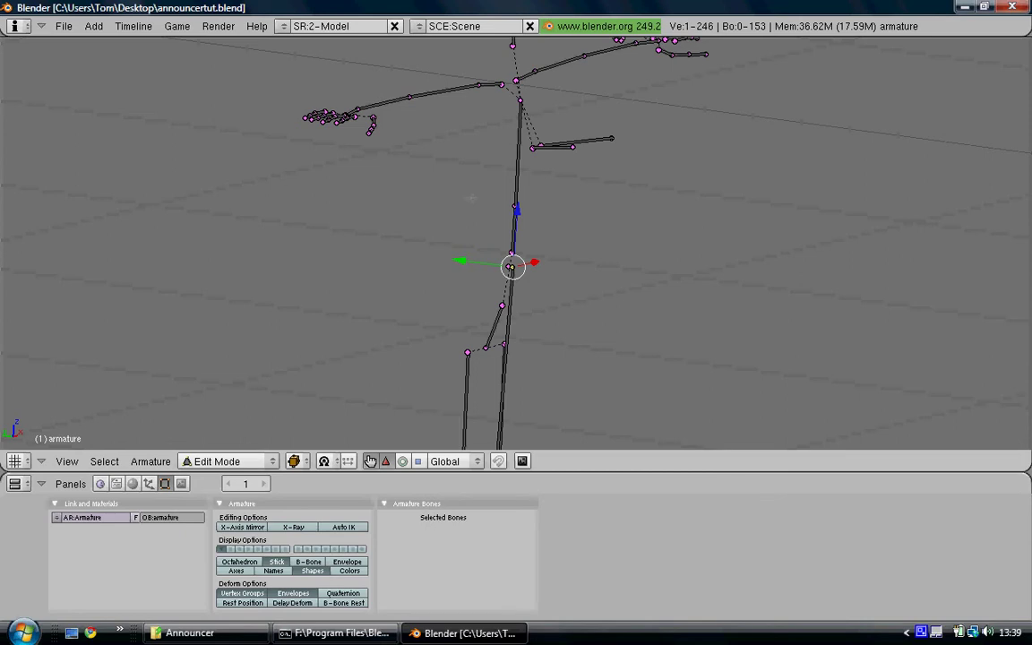
shift+middle_drag(484, 112, 466, 244)
shift+scroll(516, 242, down, 2)
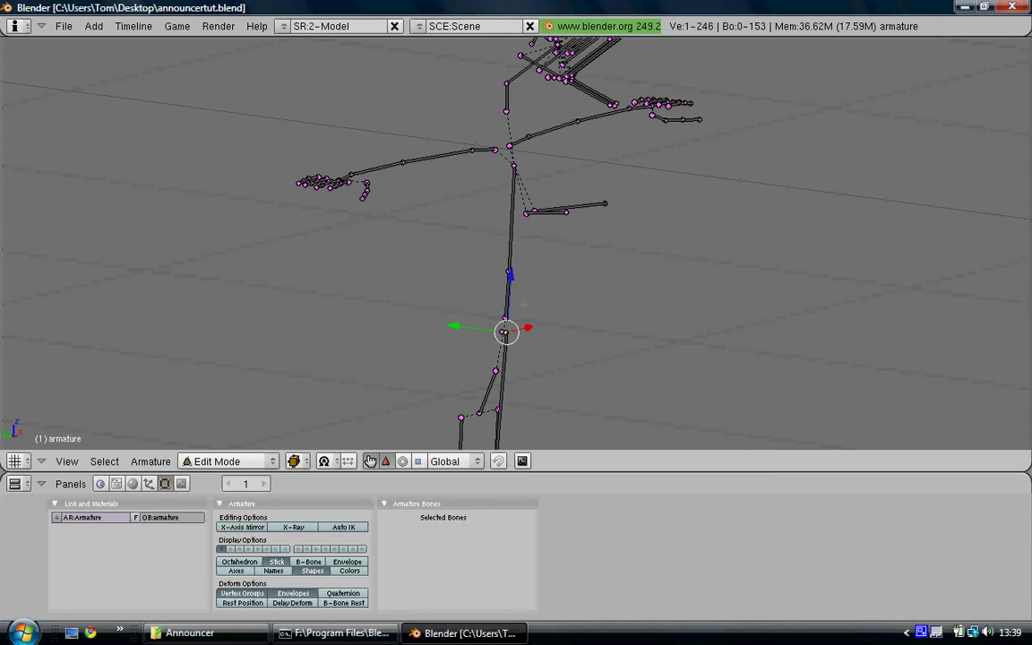
key(Tab)
click(345, 634)
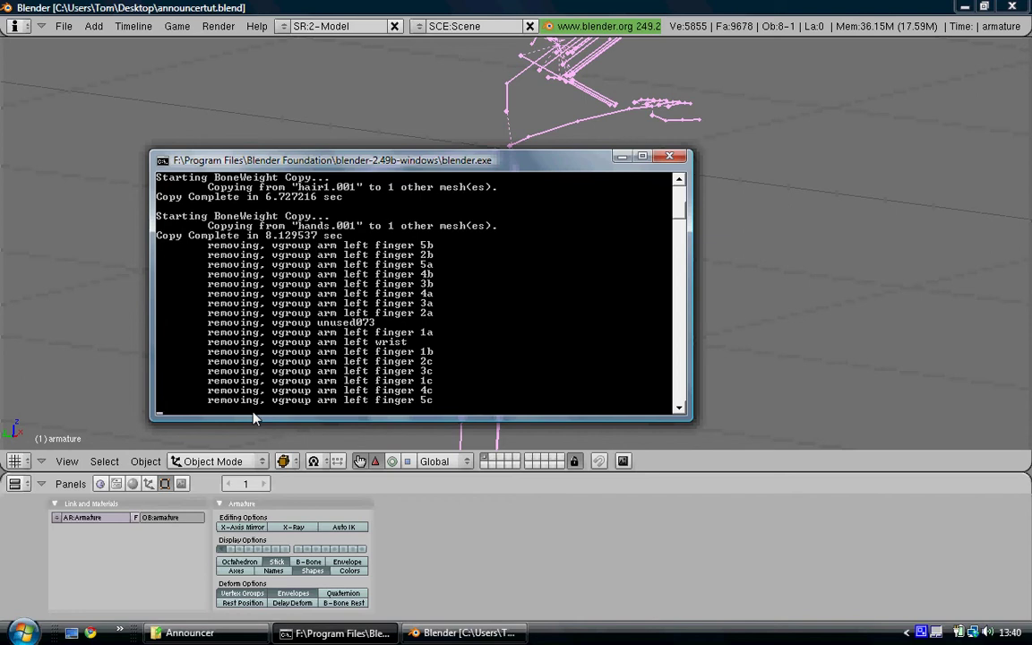
click(472, 17)
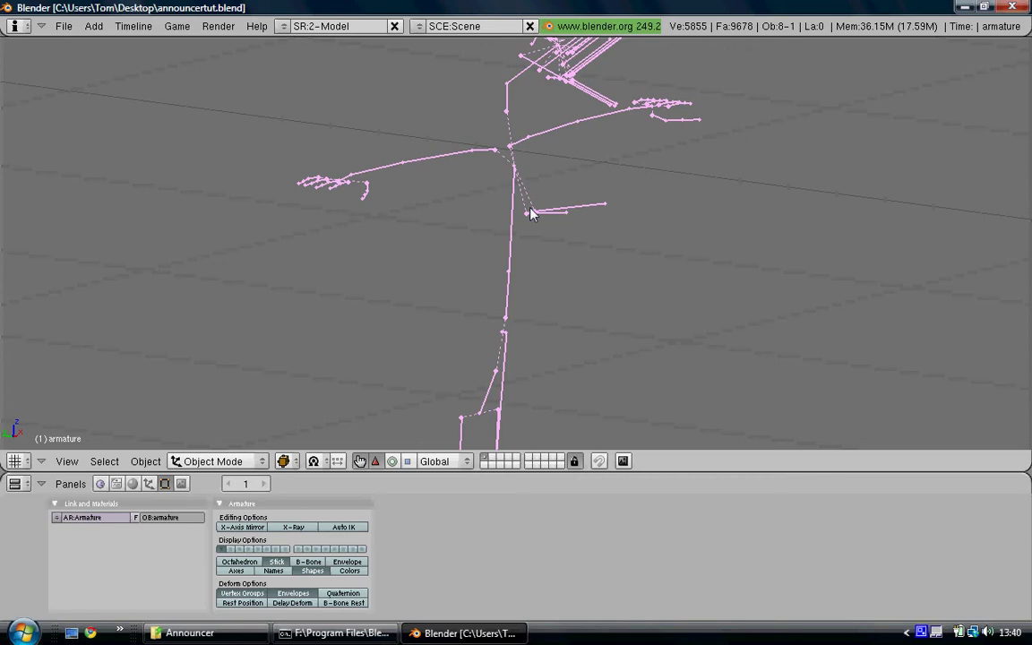
click(329, 634)
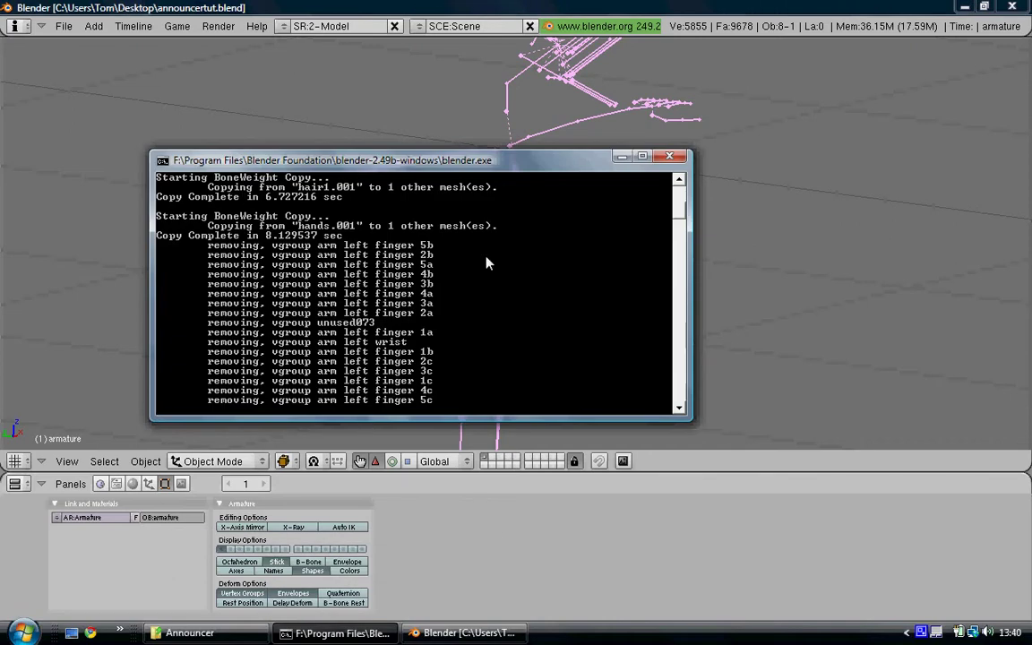
click(419, 4)
- Unhide all objects, select only the armature and turn on its X-Ray display
middle_drag(549, 226, 498, 405)
key(Tab)
middle_drag(416, 303, 540, 262)
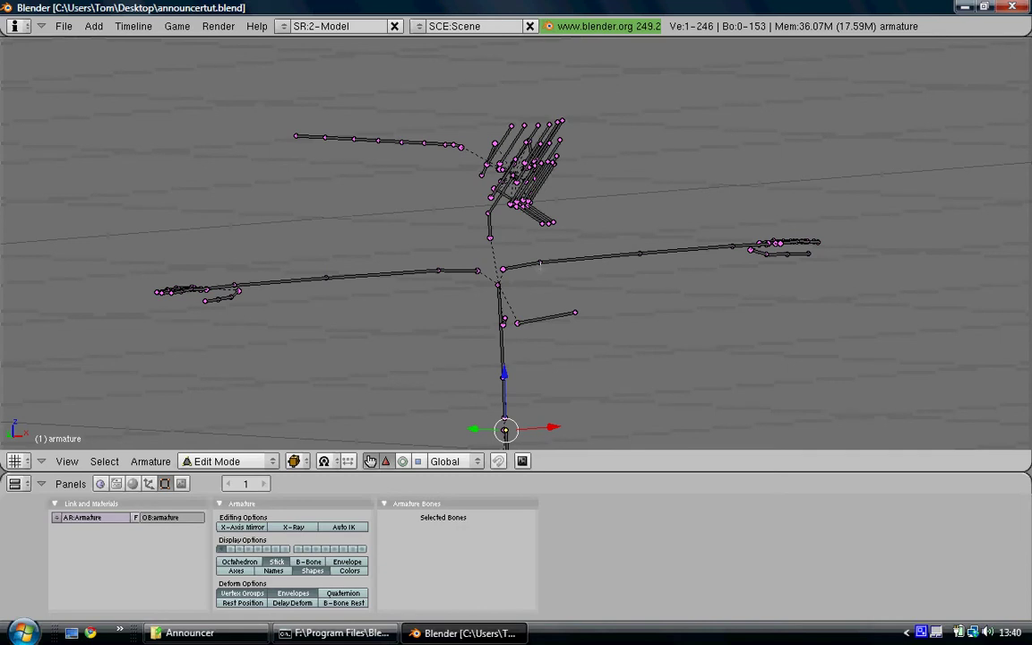
key(Tab)
key(alt+h)
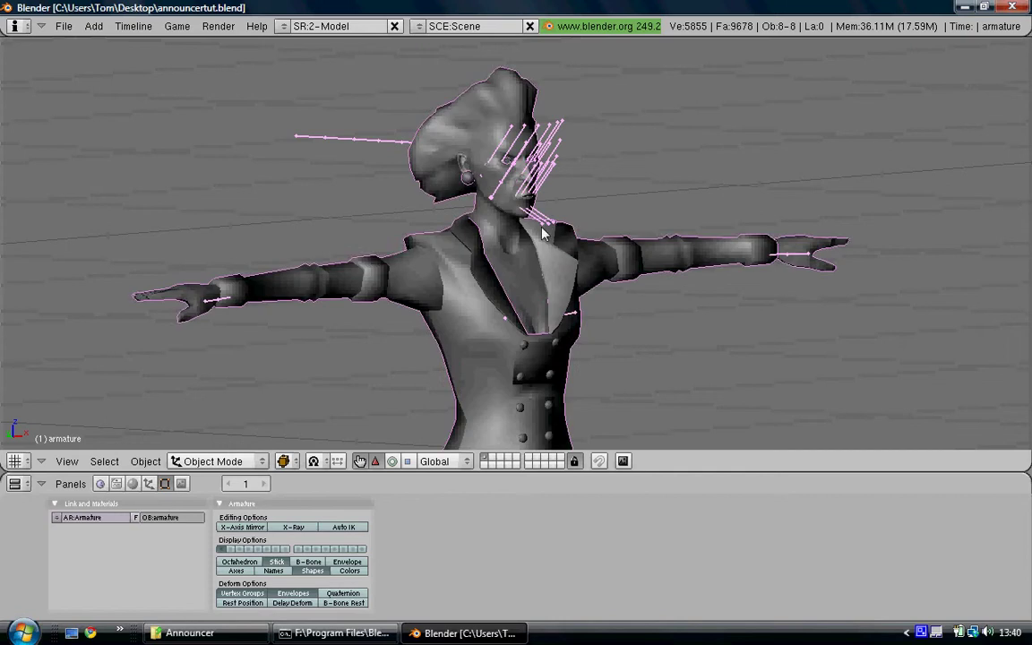
key(a)
right_click(552, 177)
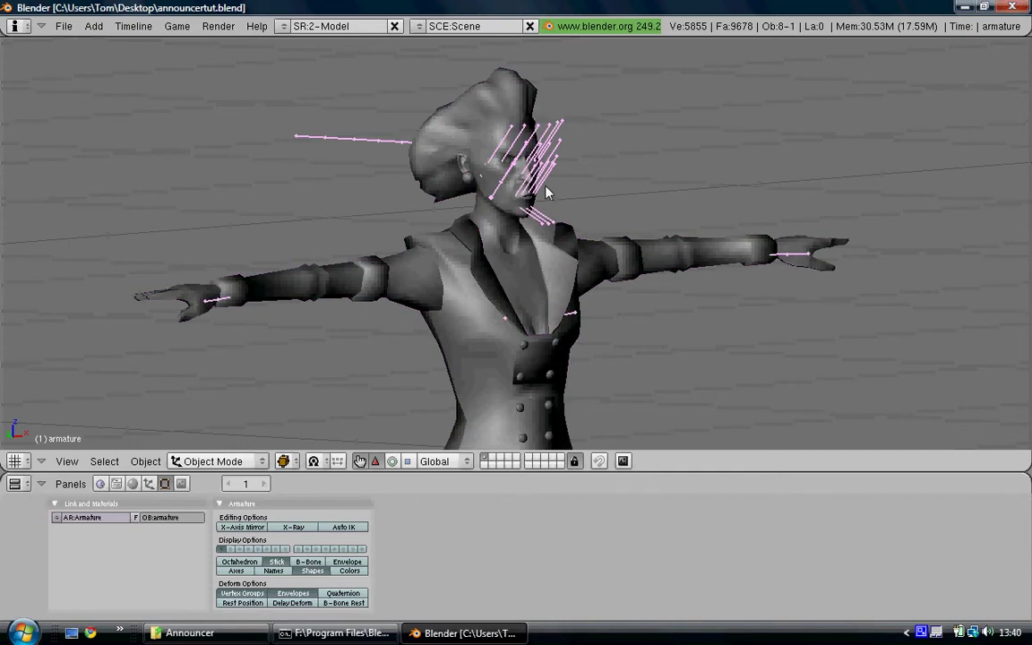
click(294, 527)
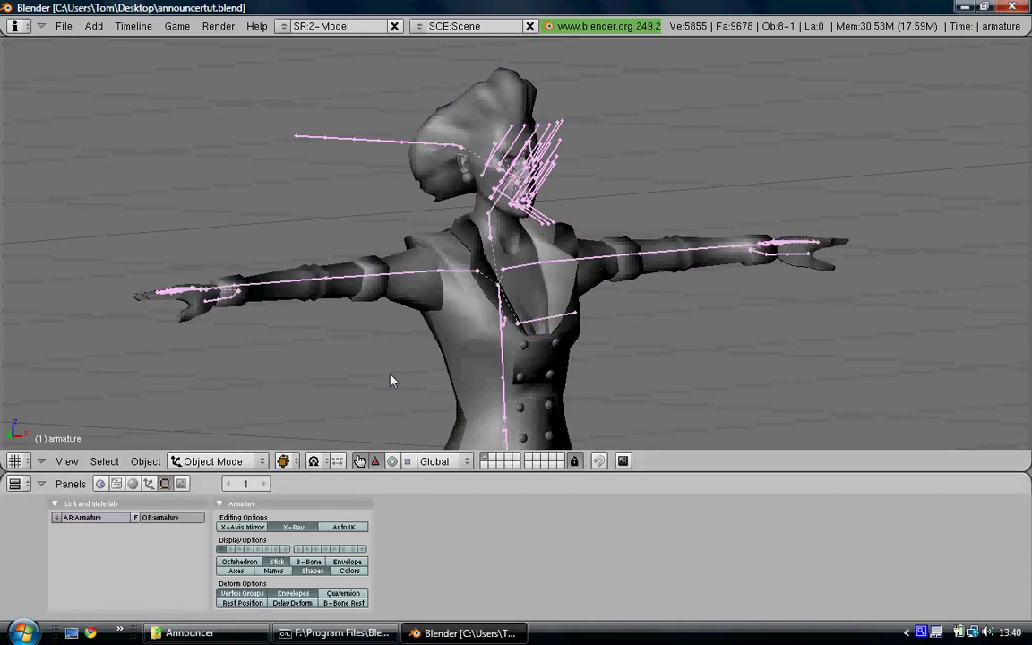
- Select all the character's right wrist and finger bones and move them about -0.052 in X and -0.019 in Y, over the hand
middle_drag(392, 380, 527, 316)
key(Tab)
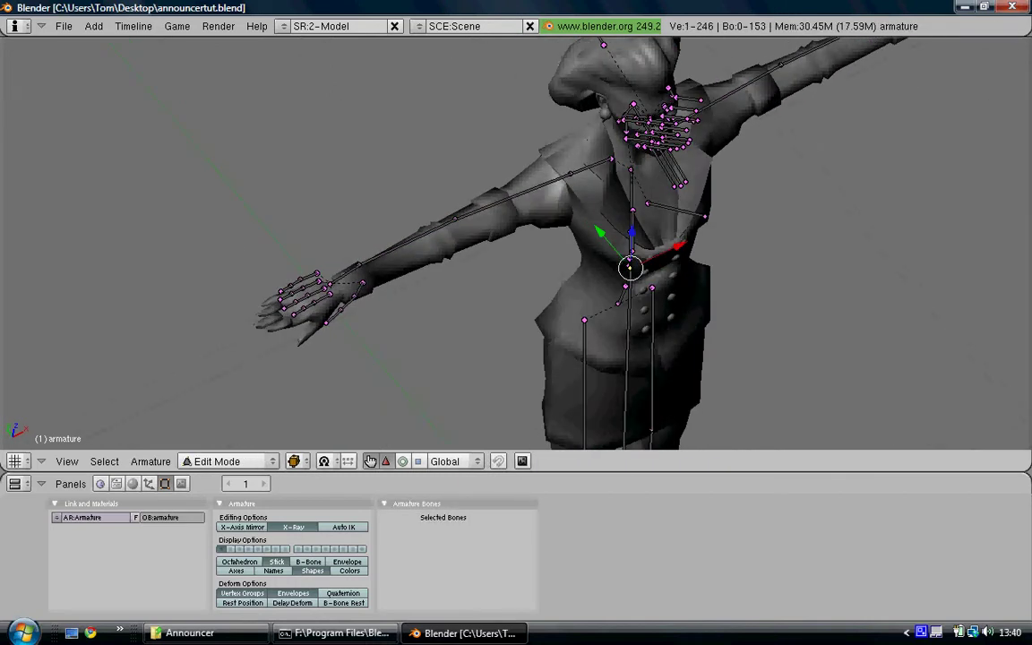
drag(246, 255, 421, 356)
middle_drag(527, 283, 529, 381)
key(KP_1)
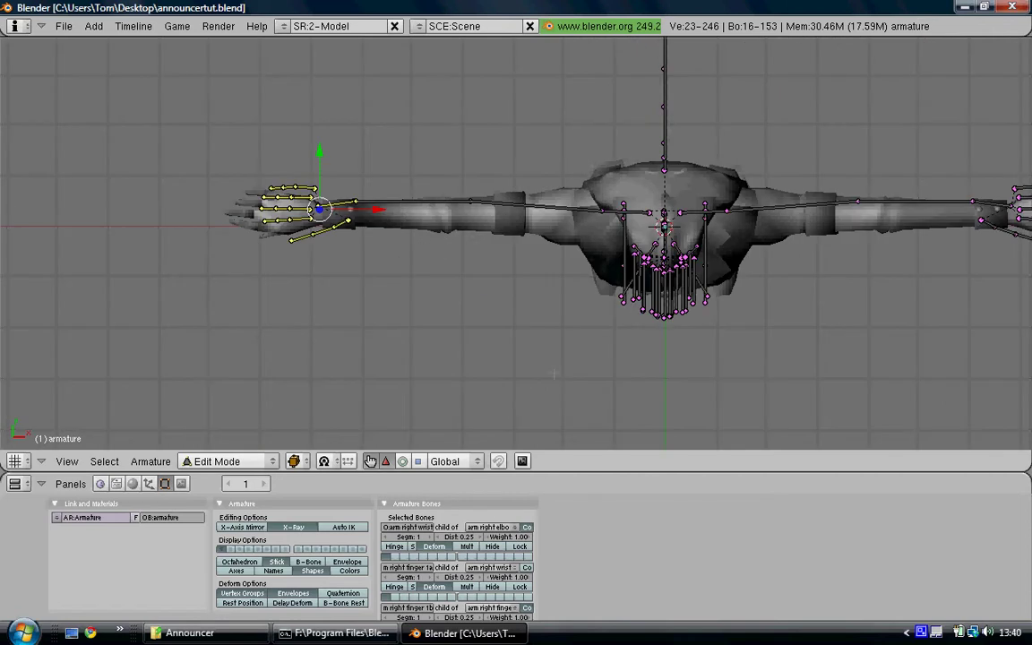
key(KP_Decimal)
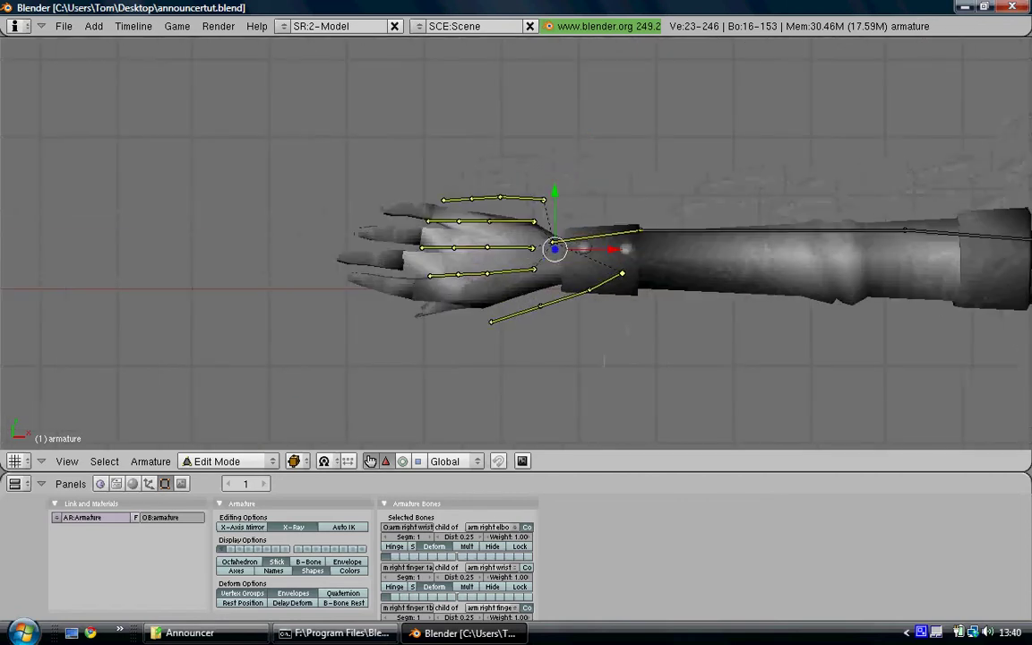
key(g)
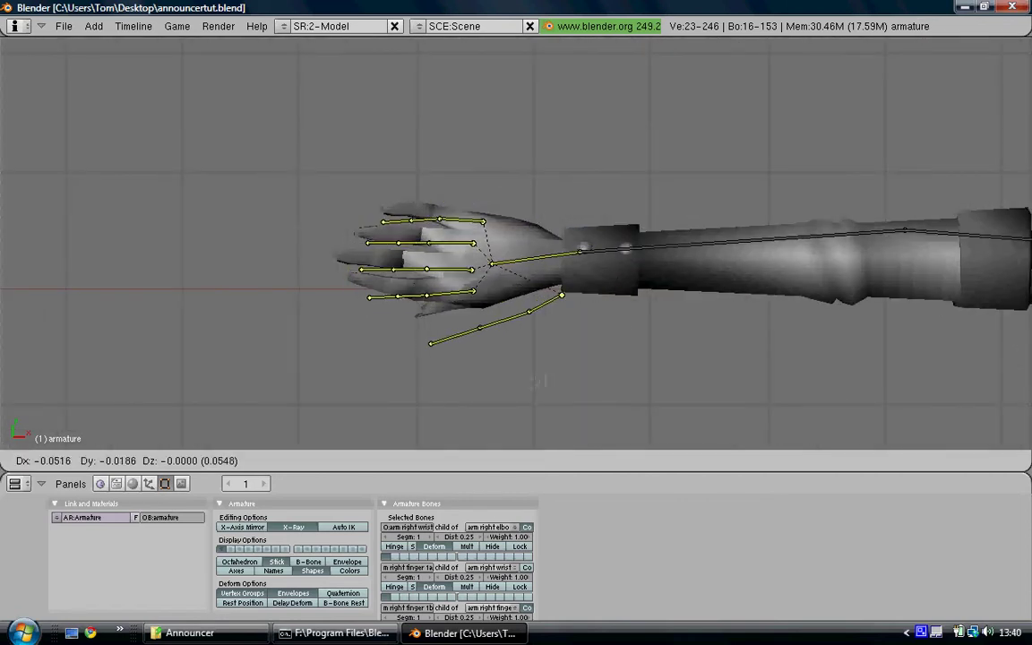
click(538, 382)
shift+middle_drag(538, 382, 586, 424)
ctrl+middle_drag(586, 424, 466, 269)
- Reposition the arm right finger 5 bones in top view to follow the little finger of the hand mesh
key(a)
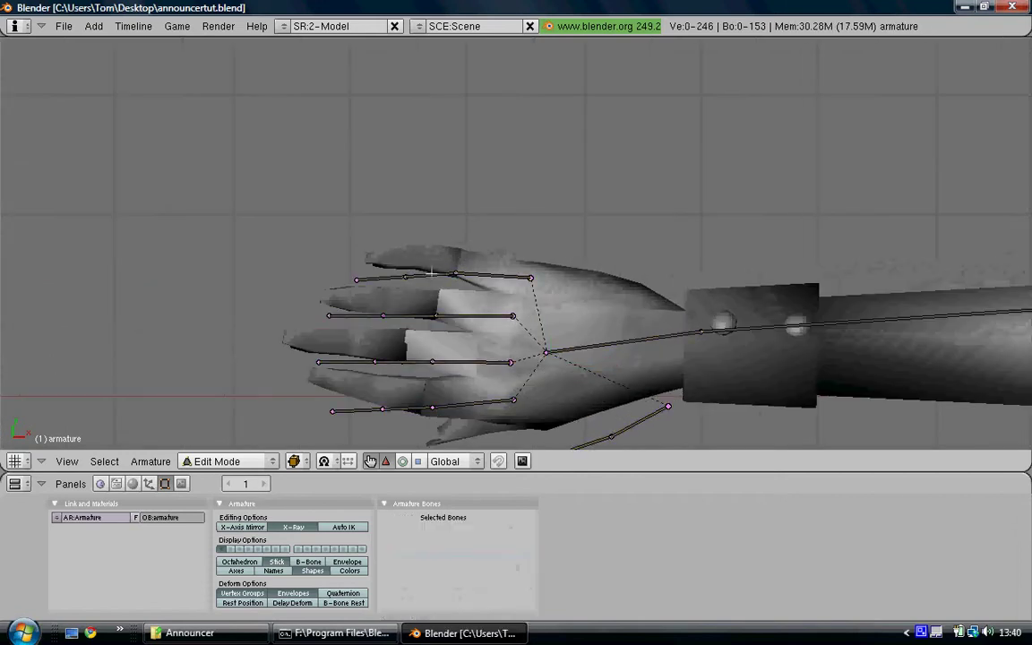
right_click(492, 278)
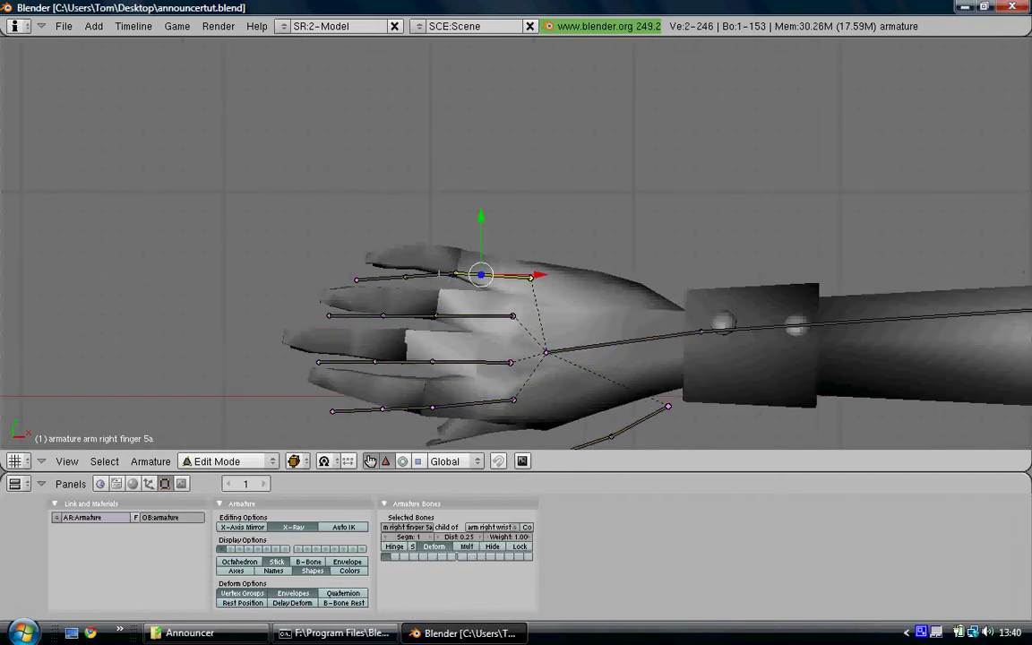
right_click(440, 273)
right_drag(392, 270, 398, 264)
click(398, 257)
- Move the arm right finger 4a, 4b and 4c bones one by one to align them with the ring finger
right_drag(461, 314, 445, 311)
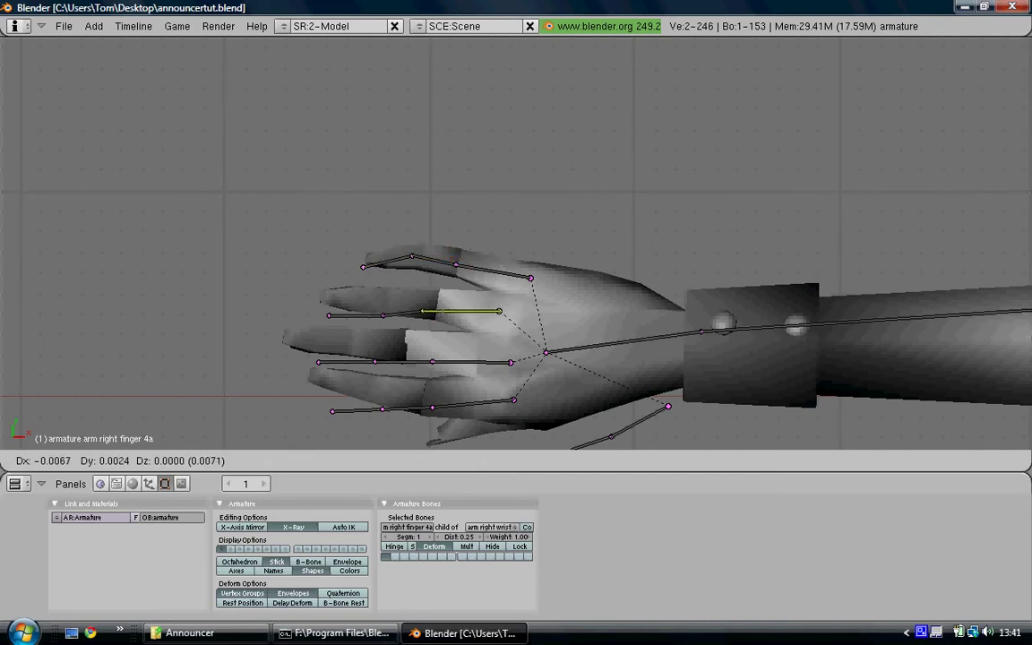
click(431, 308)
right_click(412, 309)
key(g)
click(421, 308)
right_click(358, 312)
key(g)
click(377, 307)
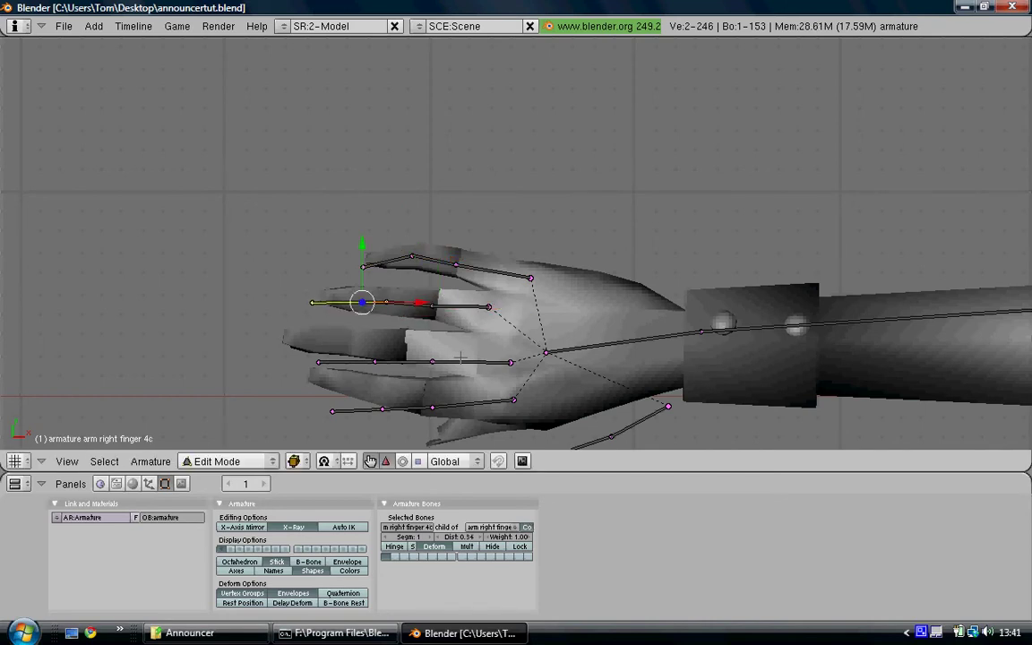
- Move the arm right finger 3a, 3b and 3c bones one by one to align them with the middle finger
right_click(458, 359)
key(g)
click(431, 351)
right_click(394, 352)
key(g)
click(391, 352)
right_click(349, 353)
key(g)
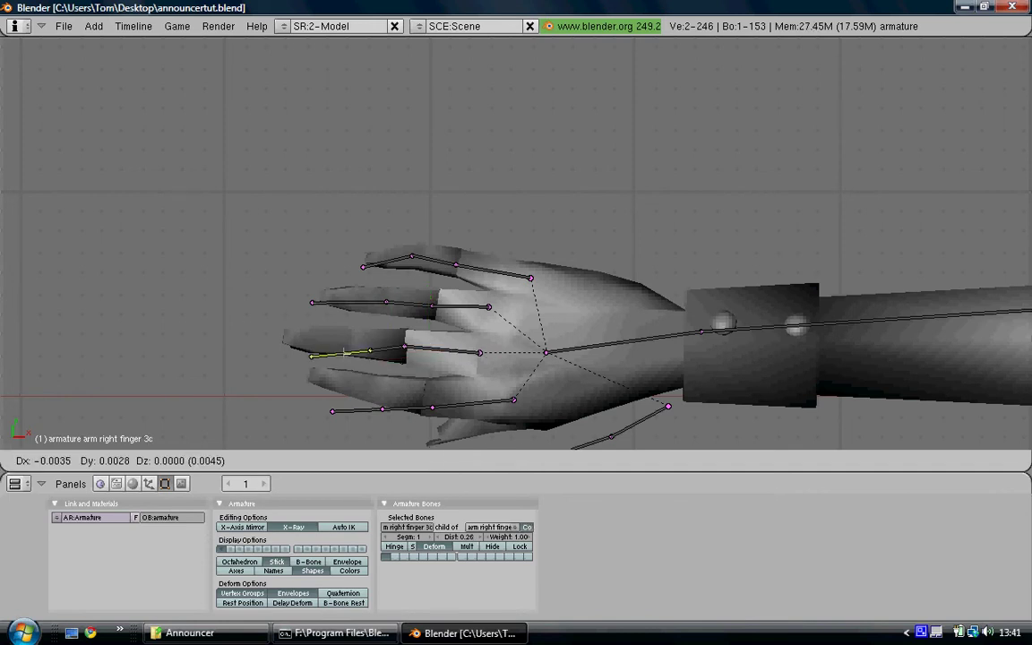
click(331, 346)
- Move the arm right finger 2a, 2b and 2c bones onto the index finger and view the hand at an angle
right_click(464, 403)
key(g)
click(391, 402)
right_click(389, 406)
key(g)
click(417, 397)
right_click(375, 403)
key(g)
click(345, 388)
middle_drag(345, 388, 530, 362)
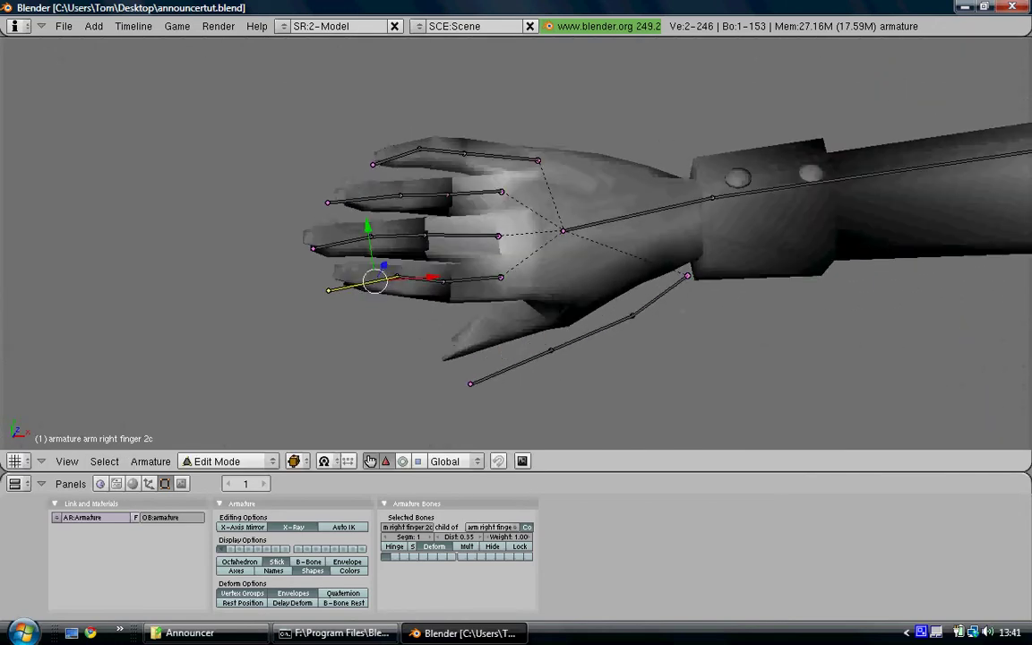
- Select the arm right finger 1a, 1b and 1c bones and move them together in top view onto the thumb mesh
right_click(668, 299)
key(KP_7)
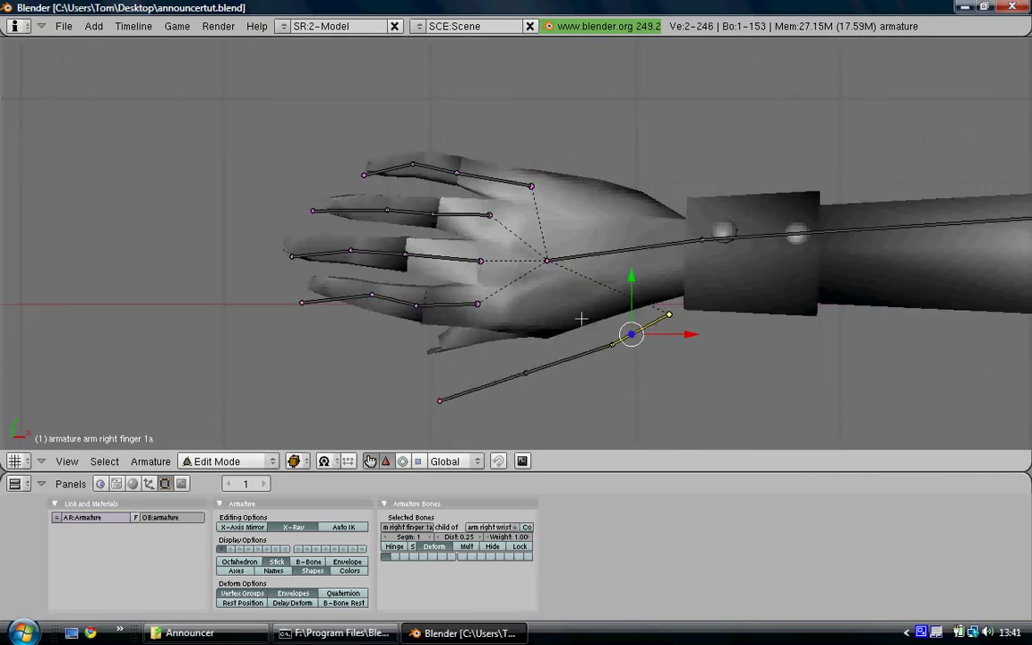
shift+right_click(500, 384)
key(g)
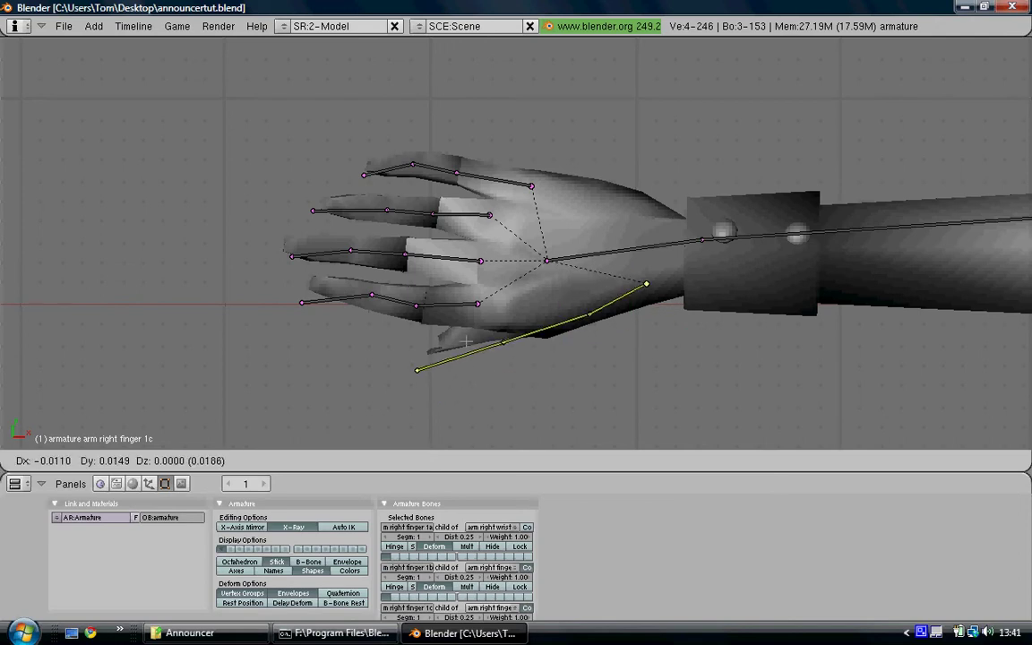
click(467, 344)
- Adjust individual arm right finger 1 bones from angled views so the chain follows the thumb to its tip
middle_drag(469, 341, 507, 188)
drag(516, 146, 521, 164)
right_click(467, 227)
key(g)
middle_drag(468, 229, 627, 343)
click(475, 250)
key(g)
click(476, 258)
key(g)
key(Return)
scroll(516, 242, down, 5)
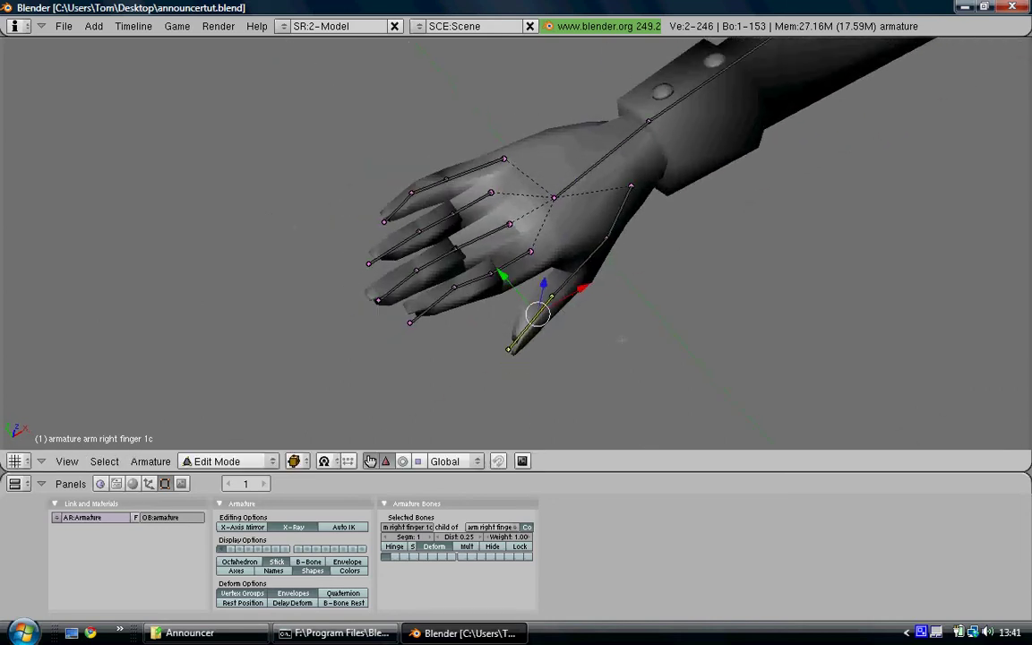
- Select all head bones from the upper neck upward and move them together in side view to fit the face
middle_drag(516, 296, 475, 197)
scroll(524, 283, down, 2)
shift+middle_drag(516, 242, 502, 287)
key(a)
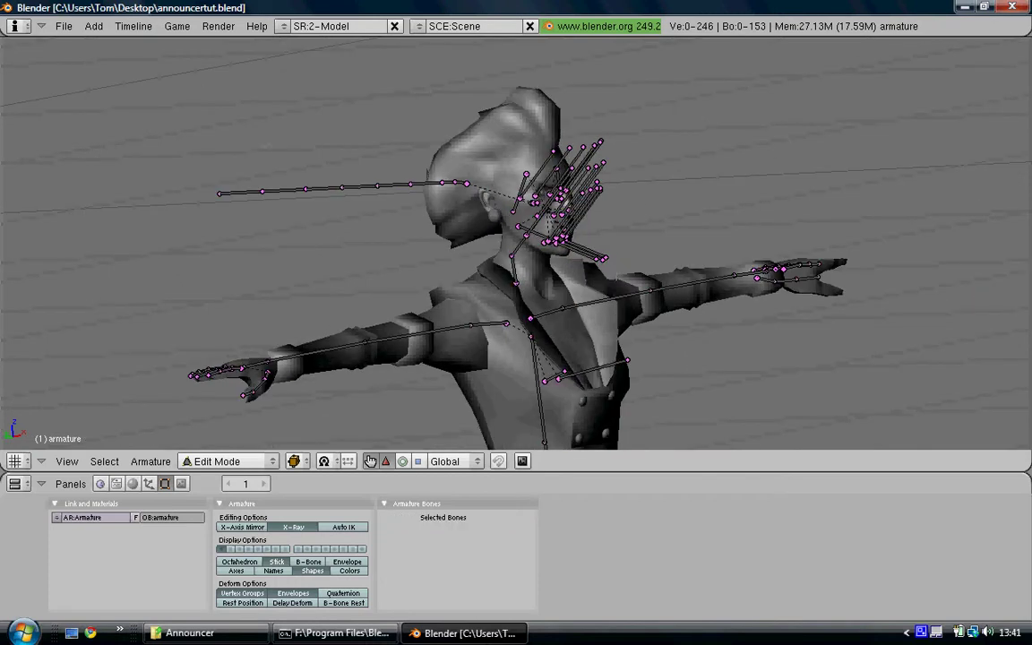
drag(565, 259, 639, 267)
scroll(427, 226, up, 1)
middle_drag(425, 226, 426, 225)
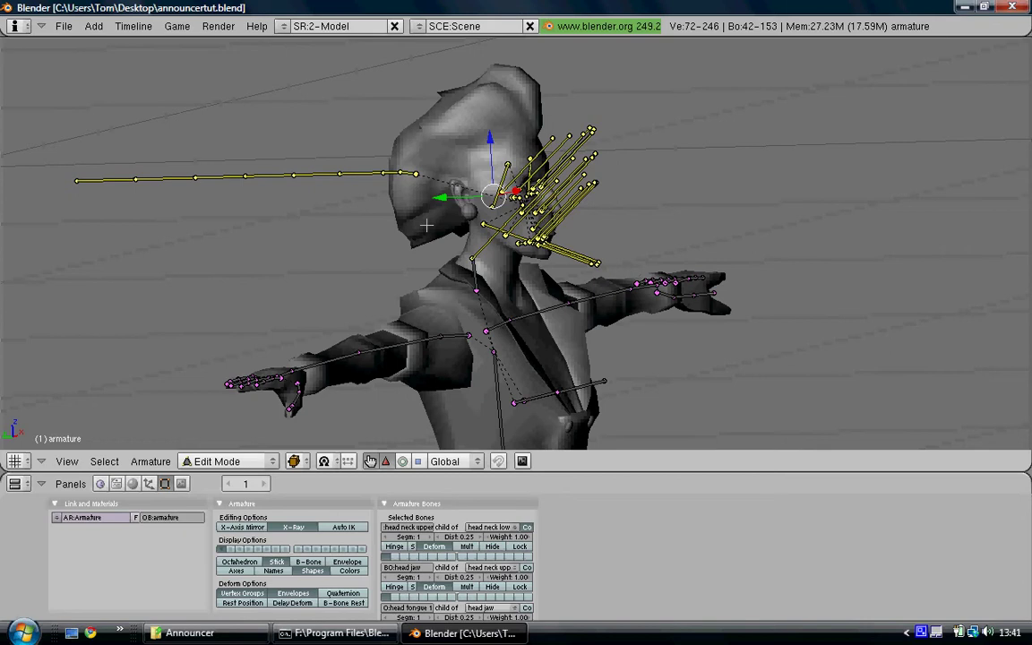
key(KP_7)
key(KP_3)
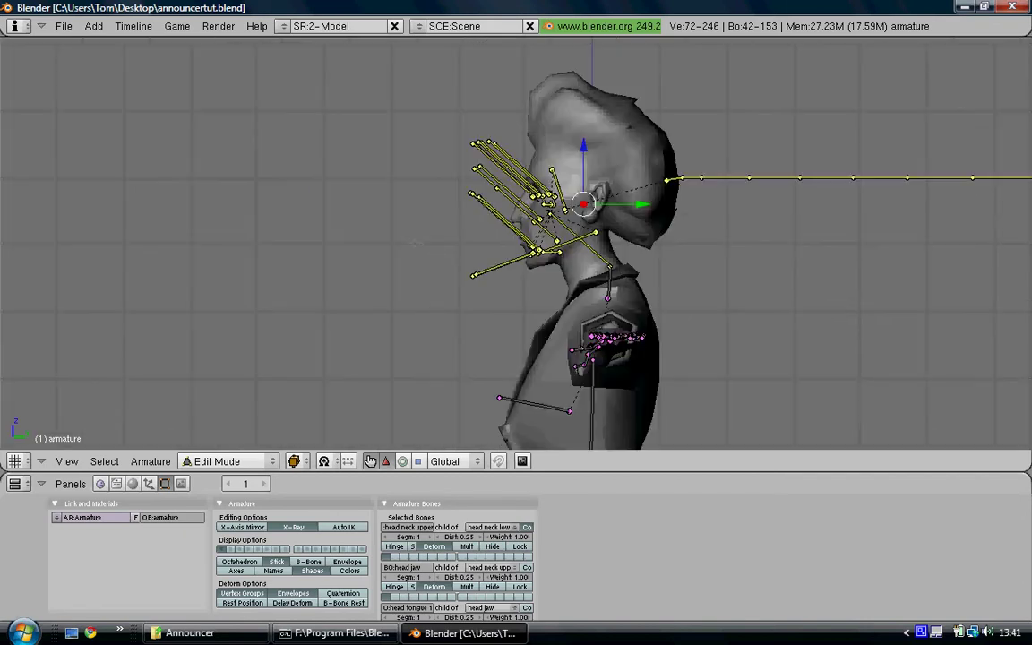
scroll(516, 242, up, 3)
scroll(516, 242, up, 2)
scroll(516, 242, up, 2)
key(g)
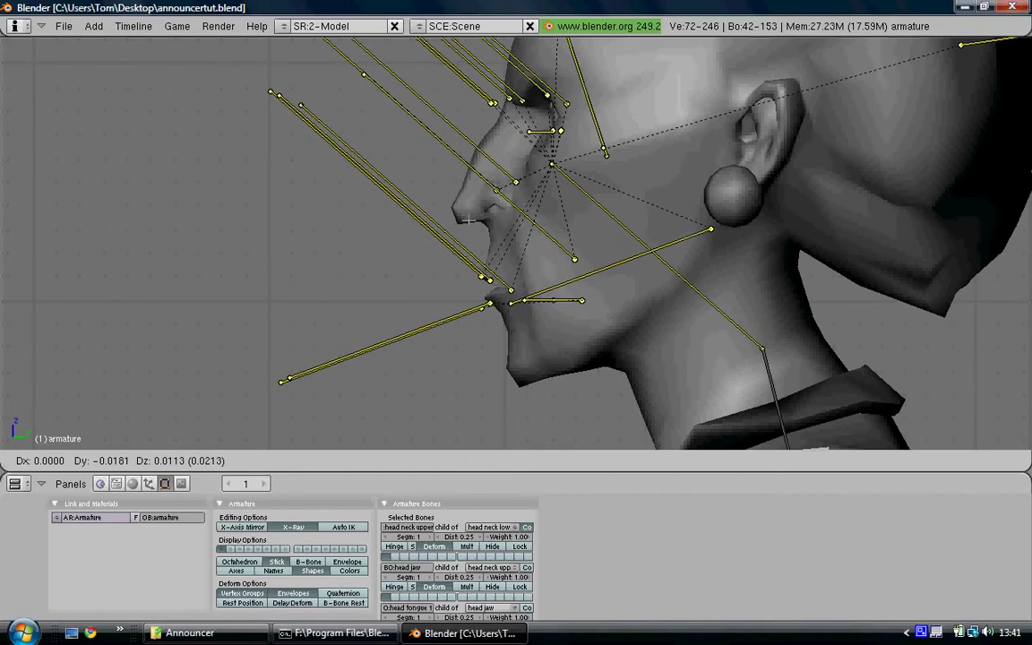
click(475, 217)
shift+middle_drag(475, 217, 472, 249)
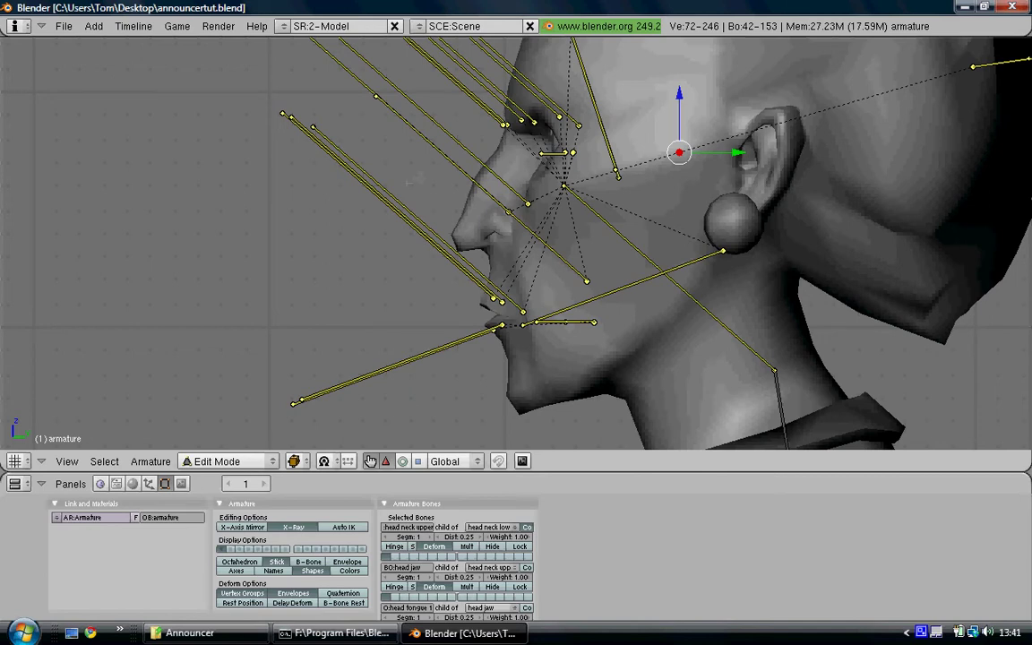
- Scale the head bones up slightly along the Z axis and shift them to match the mouth and eyes
key(s)
key(z)
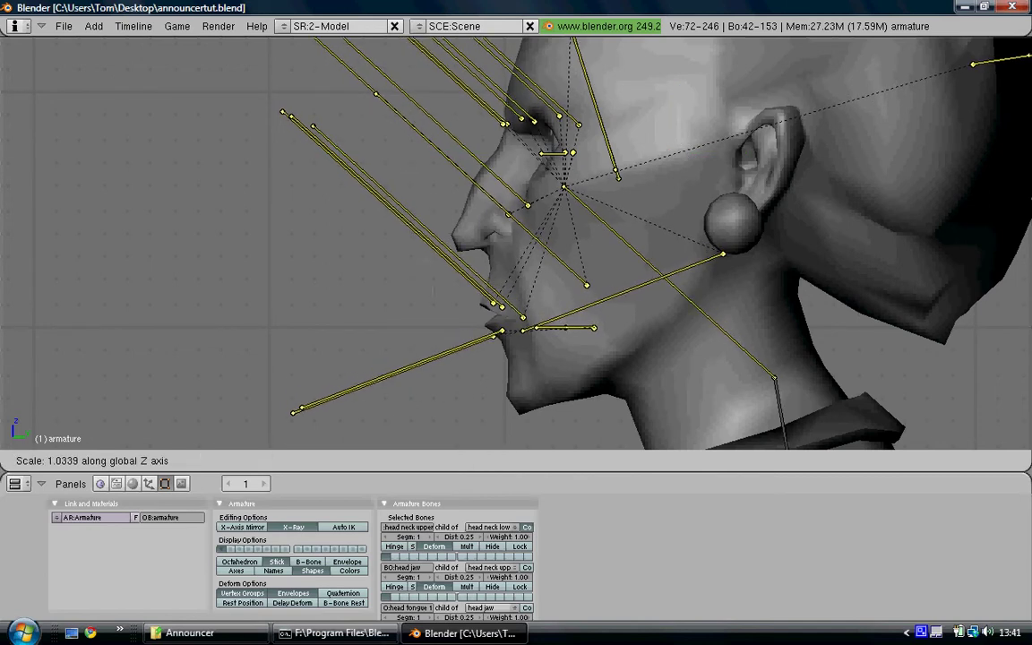
key(Return)
key(g)
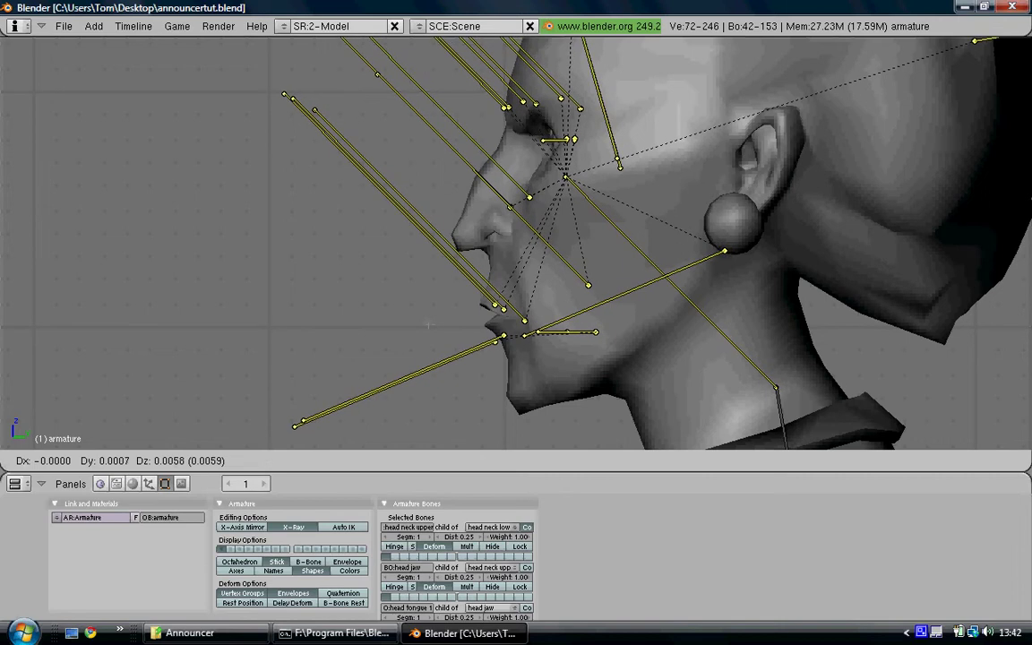
click(430, 322)
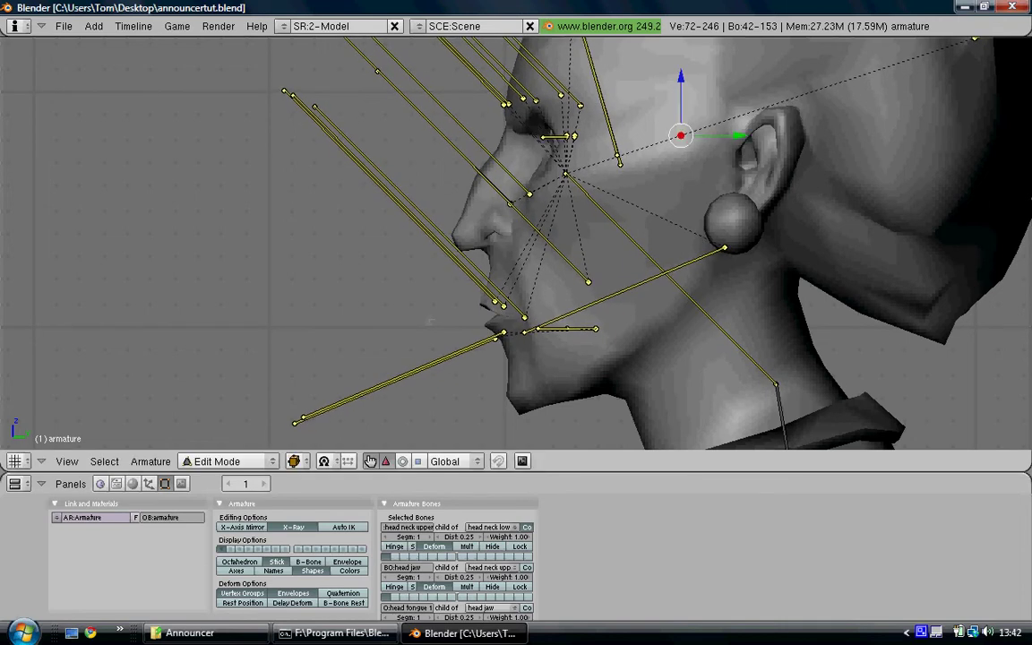
scroll(434, 313, down, 1)
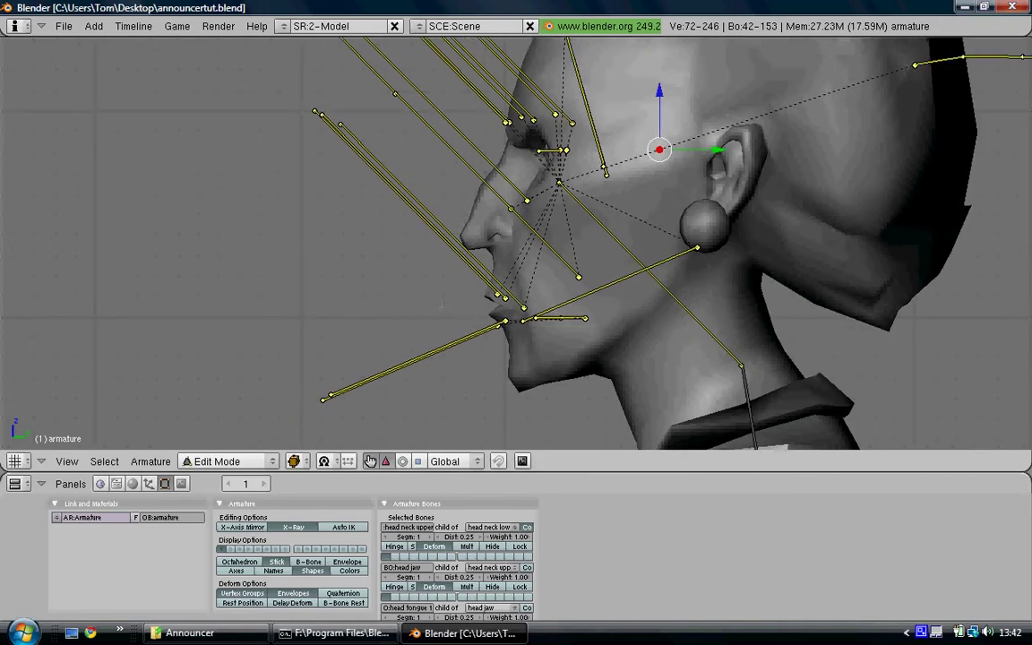
- Rotate the head bones about the X axis and reposition them so the lip bones meet the mouth in profile
key(r)
key(x)
key(Return)
key(g)
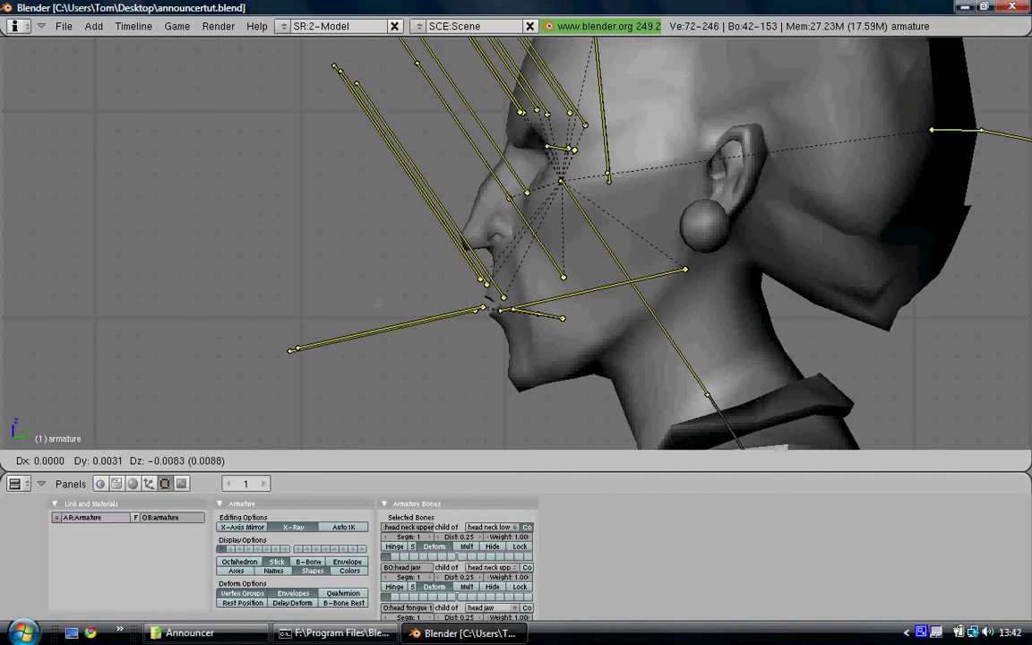
key(Return)
key(r)
key(x)
key(Return)
key(g)
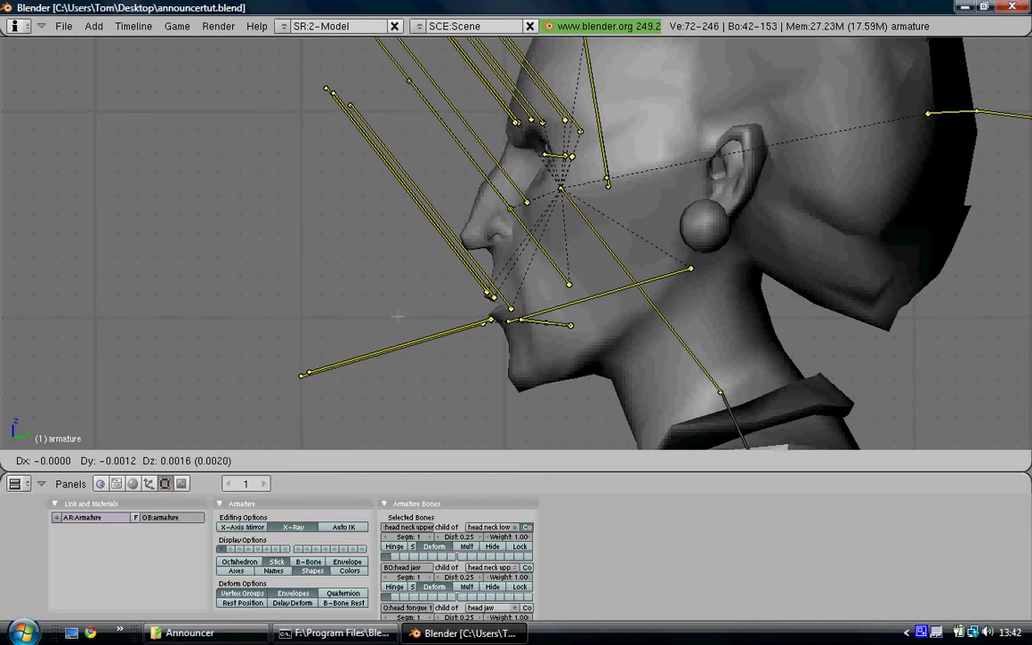
key(Return)
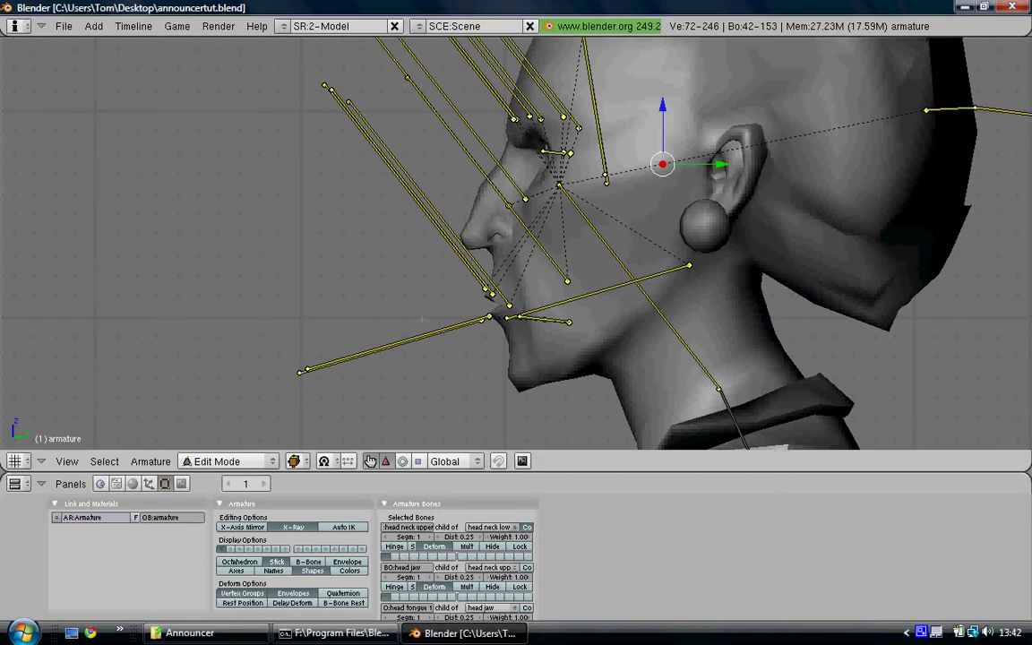
- Select the left wrist and all left finger bones in top view and move them outward onto the left hand
scroll(422, 319, down, 5)
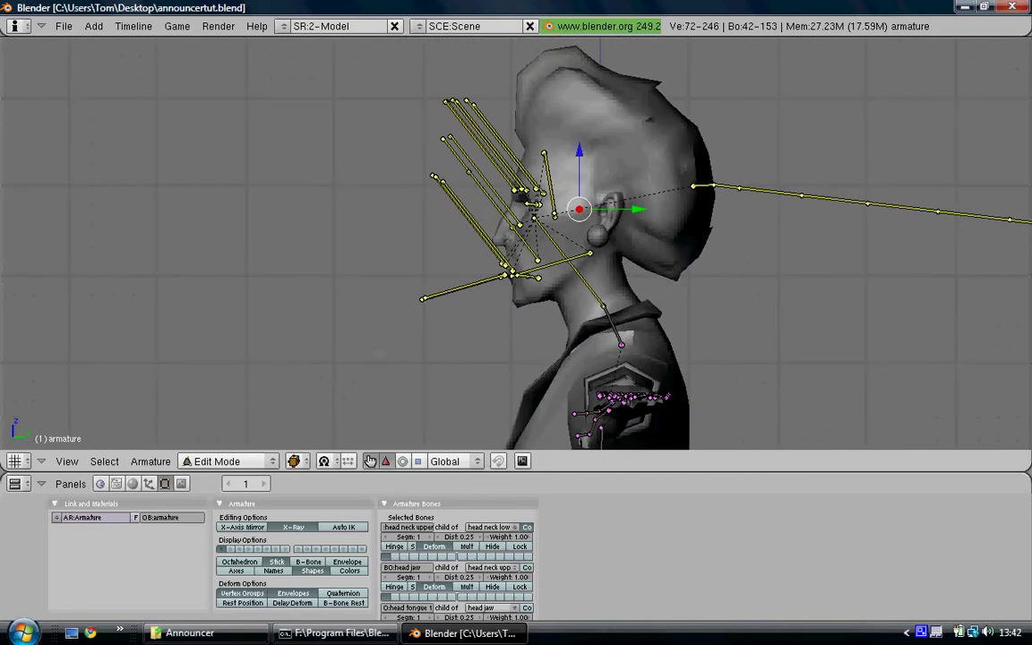
middle_drag(422, 319, 585, 464)
key(KP_7)
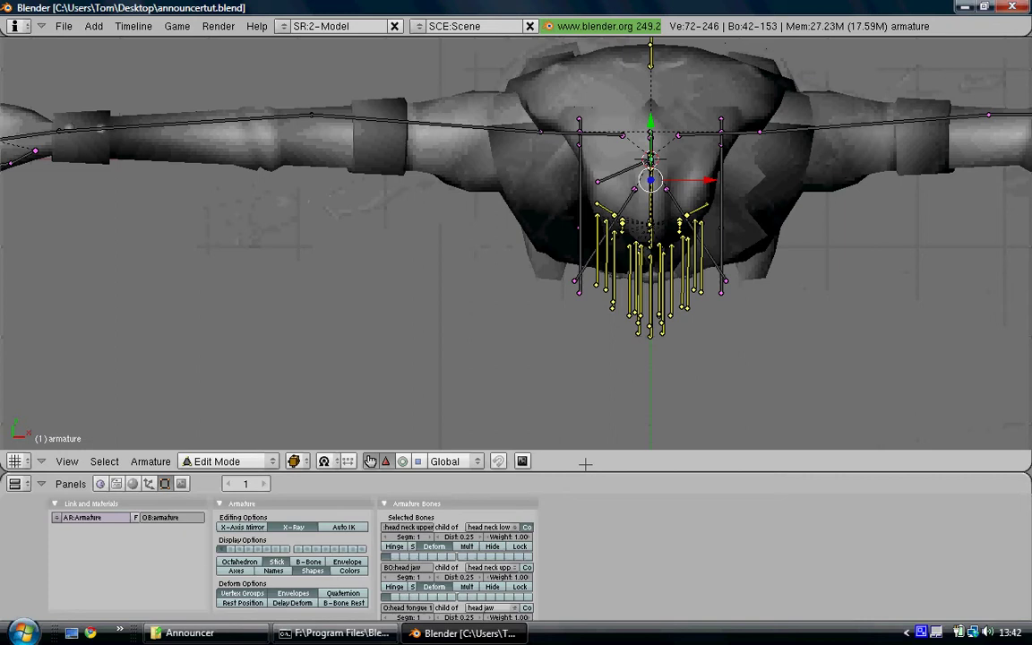
shift+middle_drag(751, 142, 644, 165)
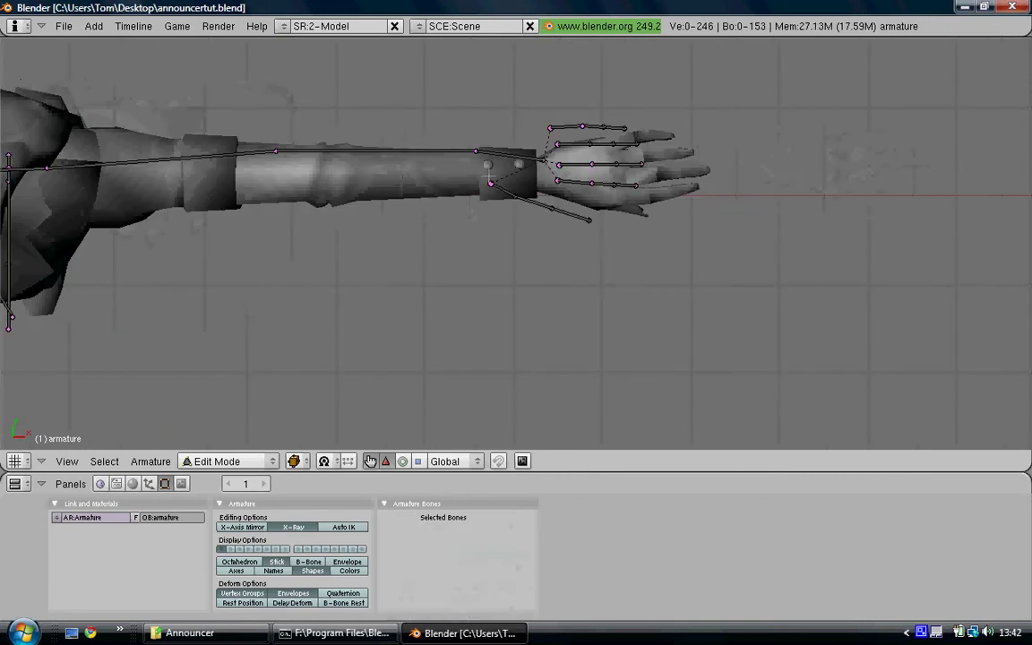
key(a)
drag(663, 253, 710, 288)
key(g)
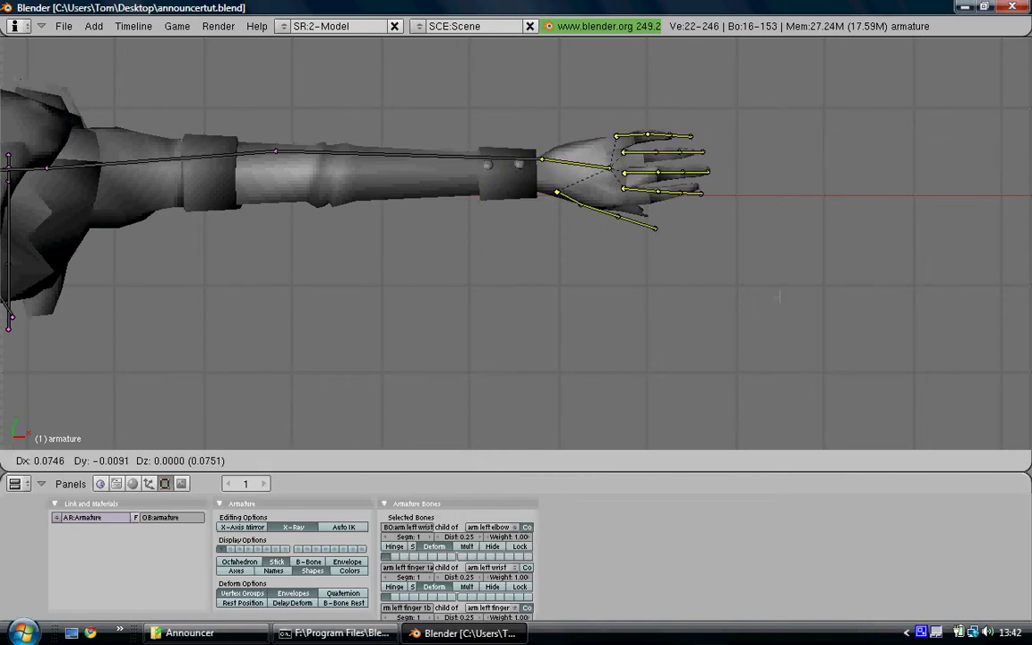
click(779, 302)
- Move the arm left finger 2b and 2c bones to align them with the index finger
scroll(779, 301, up, 5)
key(a)
shift+middle_drag(821, 127, 687, 239)
right_click(622, 221)
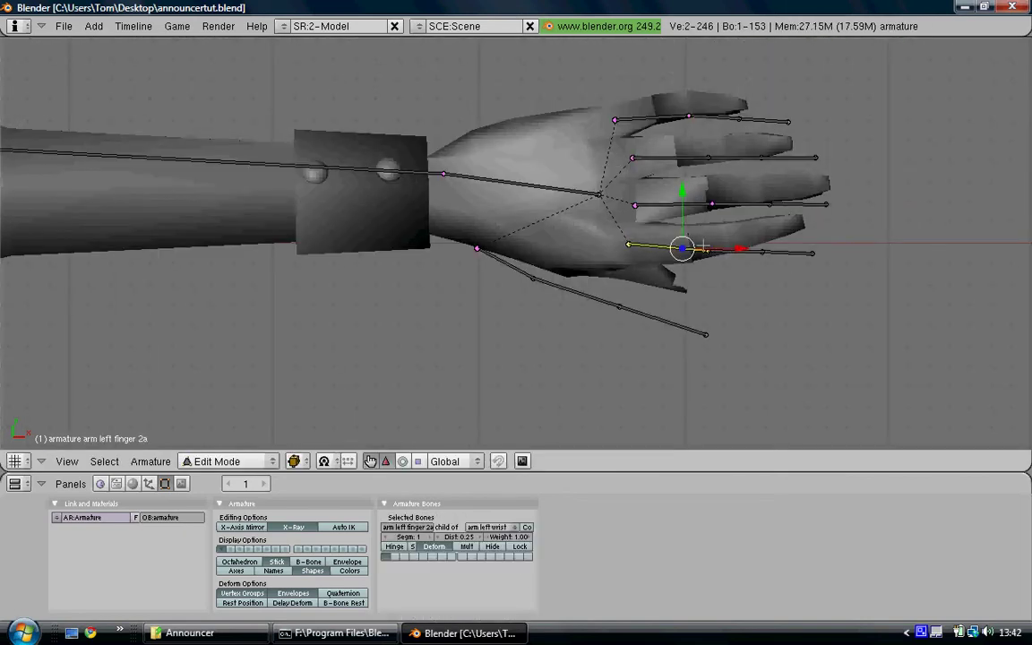
right_click(731, 249)
key(g)
click(707, 248)
right_click(777, 243)
key(g)
click(801, 228)
- Move the arm left finger 3b and 3c bones to align them with the middle finger
right_click(754, 208)
key(g)
click(749, 199)
right_click(788, 196)
key(g)
click(785, 194)
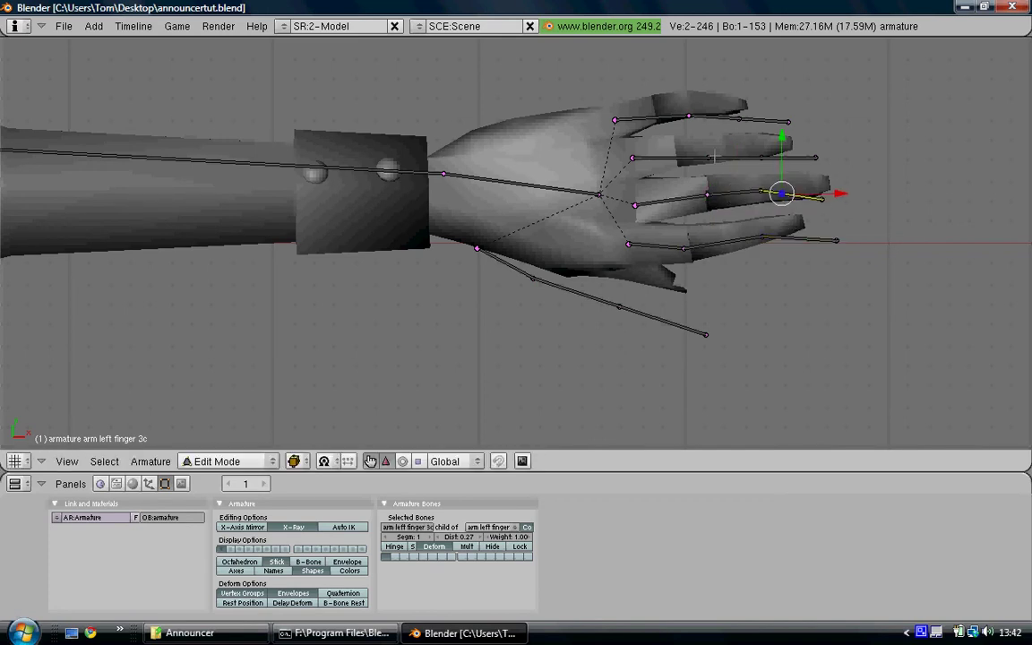
- Move the arm left finger 4b and 4c bones to align them with the ring finger
right_click(758, 158)
key(g)
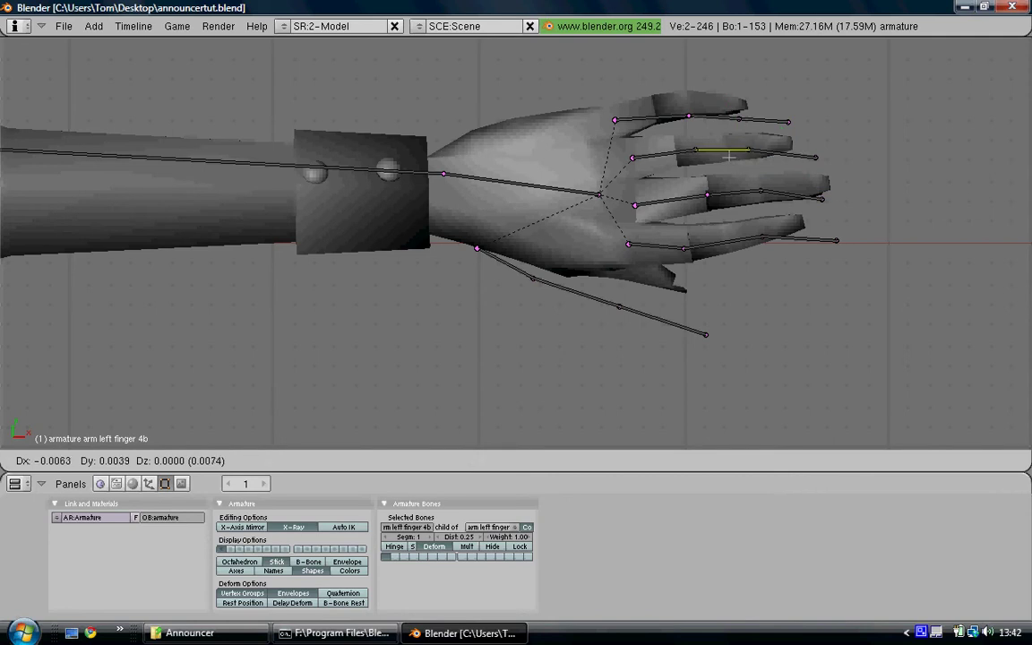
click(717, 159)
right_click(799, 157)
key(g)
click(790, 154)
- Move the outer arm left finger 5 bones to align them with the little finger
right_click(713, 117)
key(g)
click(679, 110)
key(g)
click(741, 110)
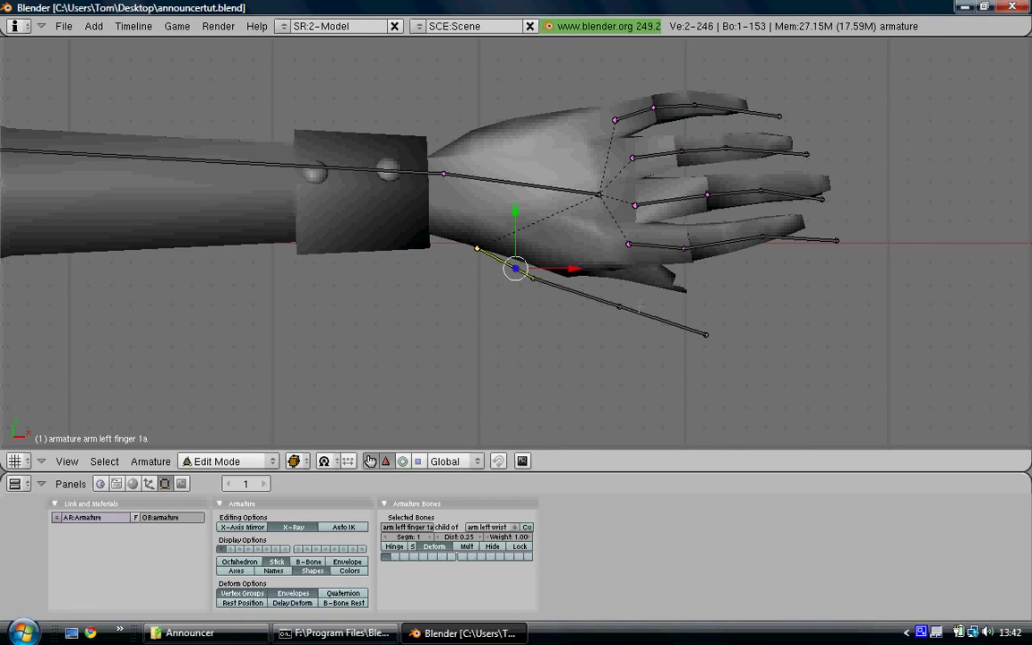
- Move the arm left finger 1a, 1b and 1c bones together onto the thumb, lowering them along the Z axis
shift+right_click(578, 293)
shift+right_click(661, 320)
key(g)
click(682, 299)
middle_drag(556, 358, 476, 251)
shift+middle_drag(484, 430, 528, 208)
scroll(503, 235, up, 1)
key(g)
key(z)
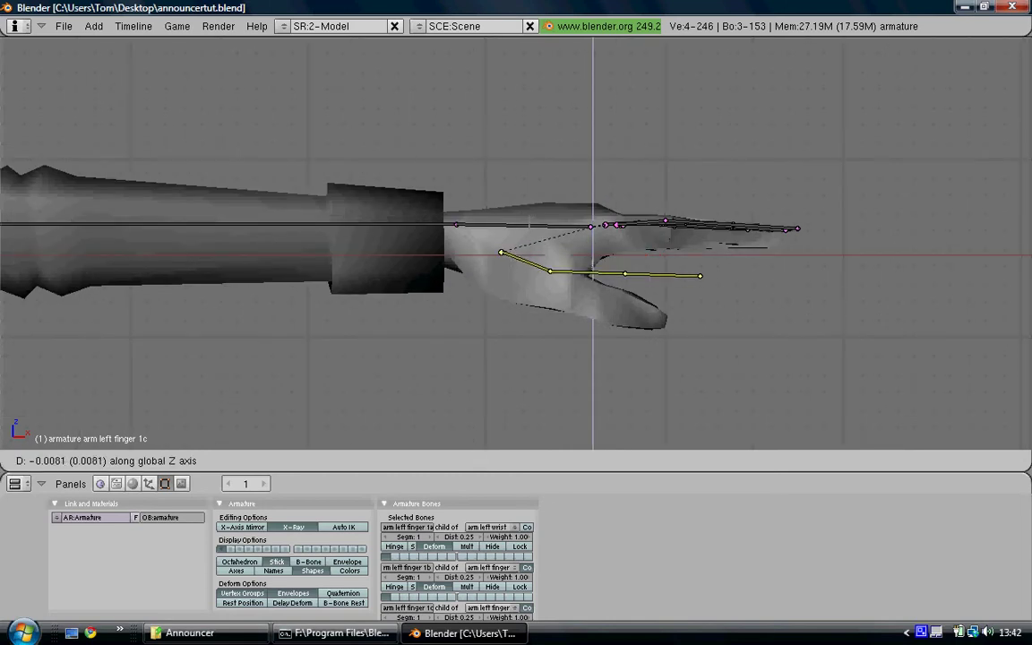
key(Return)
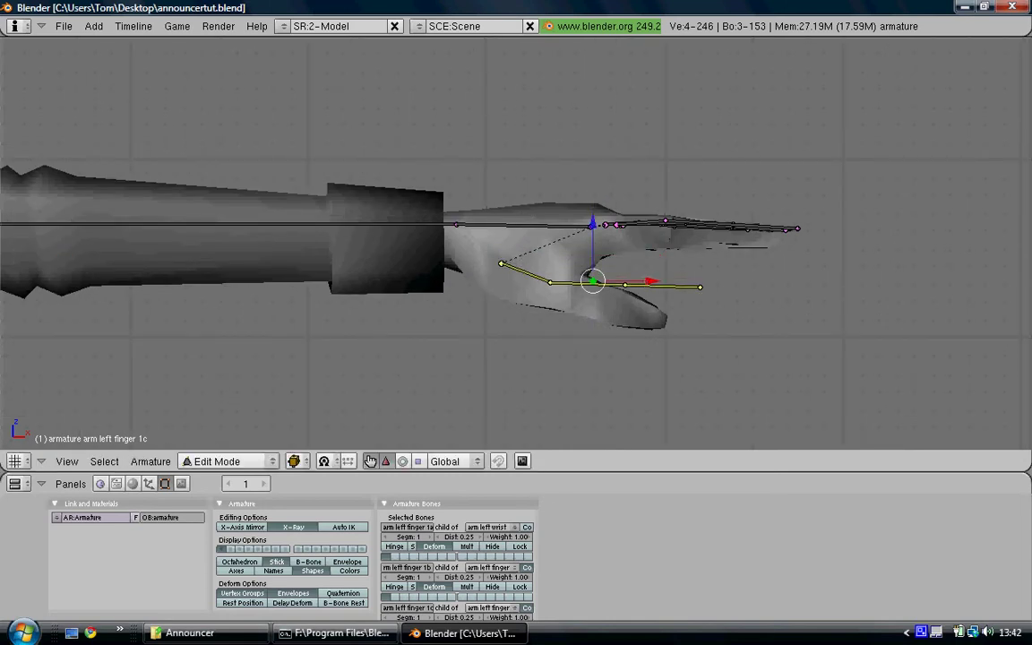
- Adjust individual arm left finger 1 bones so the chain follows the left thumb to its tip
right_click(652, 284)
key(g)
middle_drag(636, 263, 450, 392)
click(637, 281)
key(g)
click(625, 284)
key(g)
middle_drag(450, 393, 454, 389)
key(Return)
scroll(528, 319, down, 4)
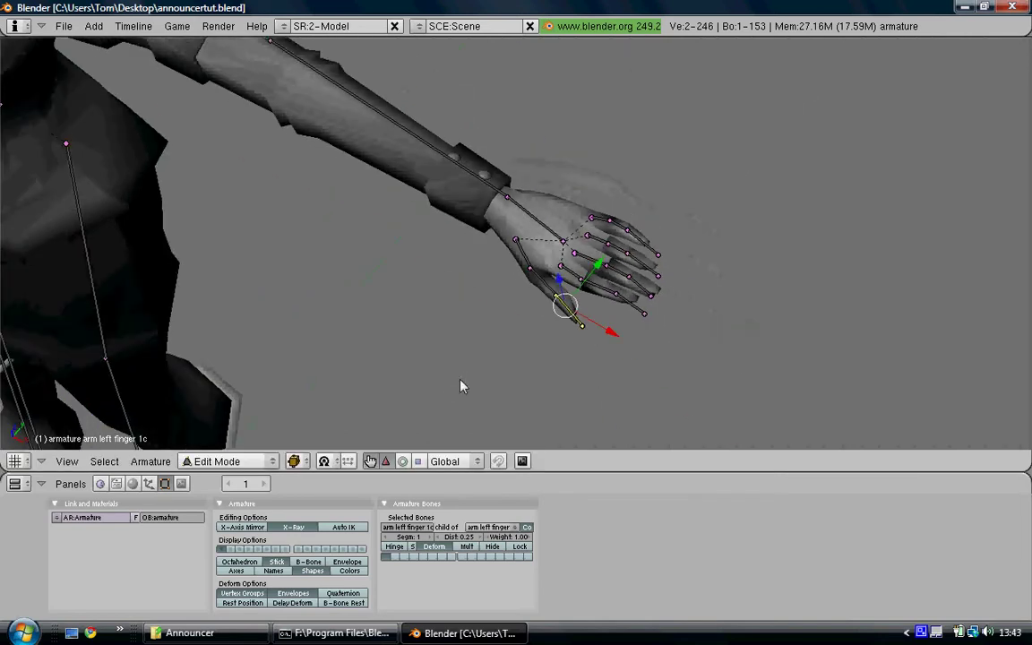
- Inspect the whole character outside edit mode, then examine how the leg bones sit against the leg meshes
key(Tab)
scroll(527, 321, down, 3)
middle_drag(513, 324, 624, 122)
scroll(577, 255, down, 2)
middle_drag(568, 323, 619, 309)
key(Tab)
shift+middle_drag(501, 296, 573, 211)
scroll(555, 204, up, 2)
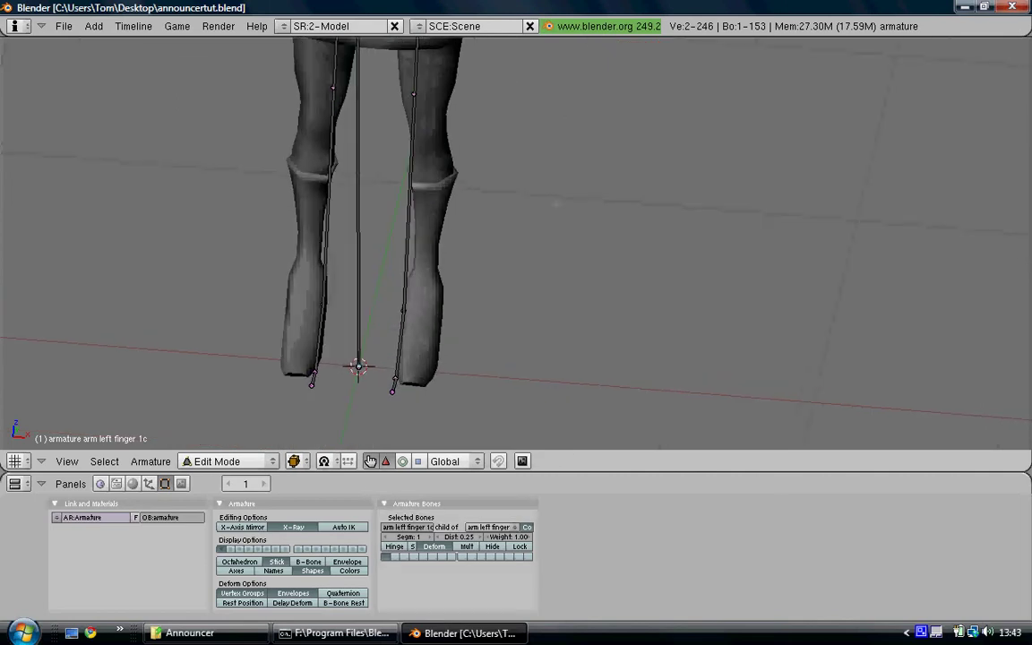
- Select the ankle and toes bones of both legs and view them from the front
key(KP_1)
scroll(557, 204, down, 3)
shift+middle_drag(502, 394, 534, 239)
scroll(529, 242, up, 3)
middle_drag(482, 363, 461, 246)
key(b)
drag(461, 245, 427, 190)
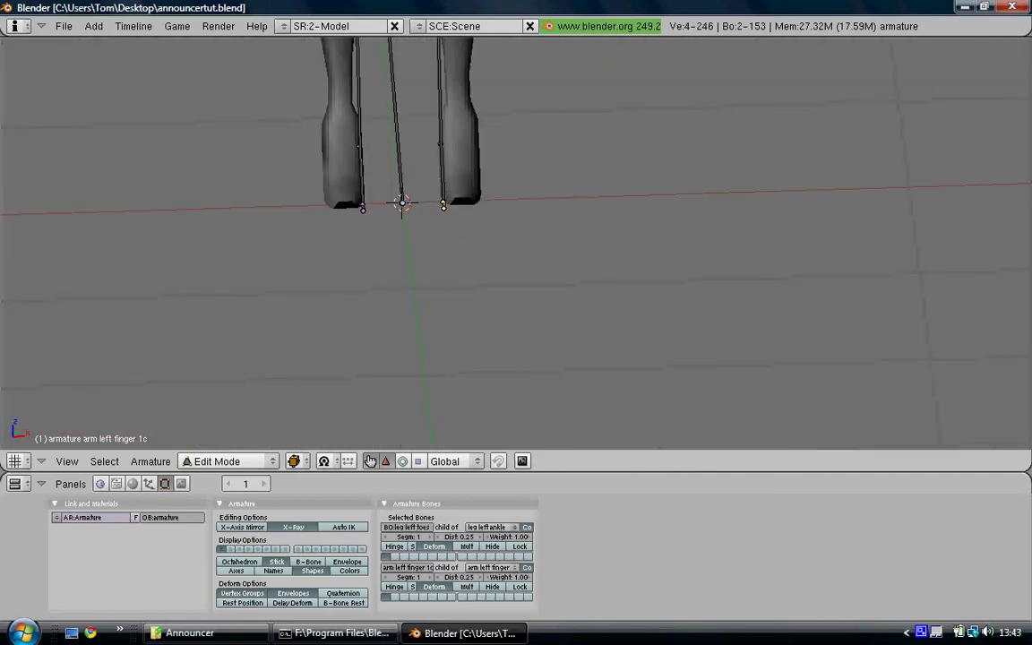
shift+right_click(442, 175)
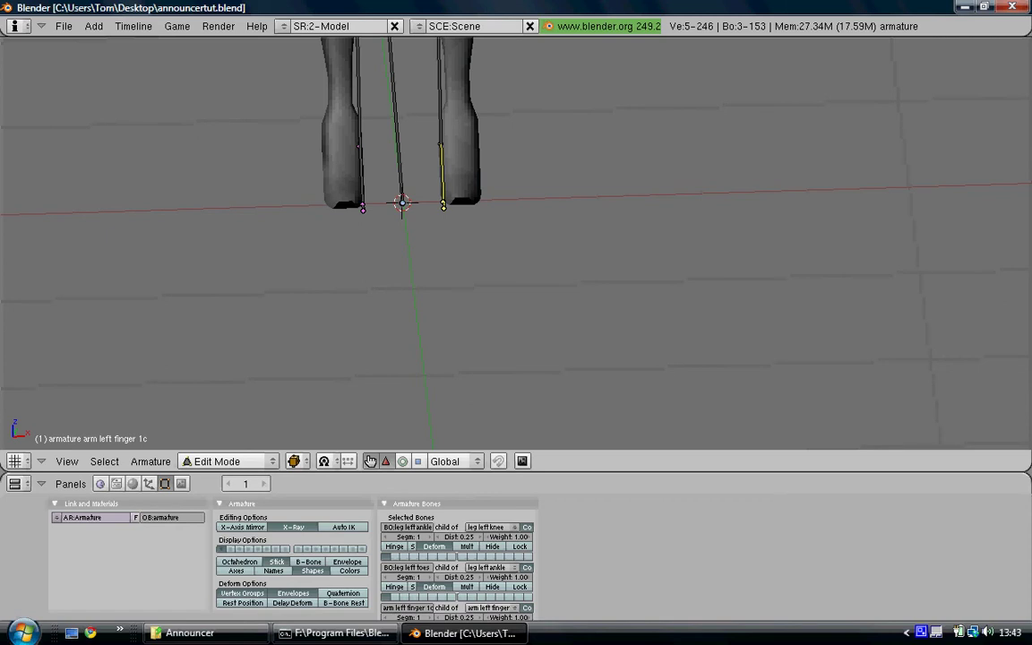
key(KP_1)
key(s)
key(x)
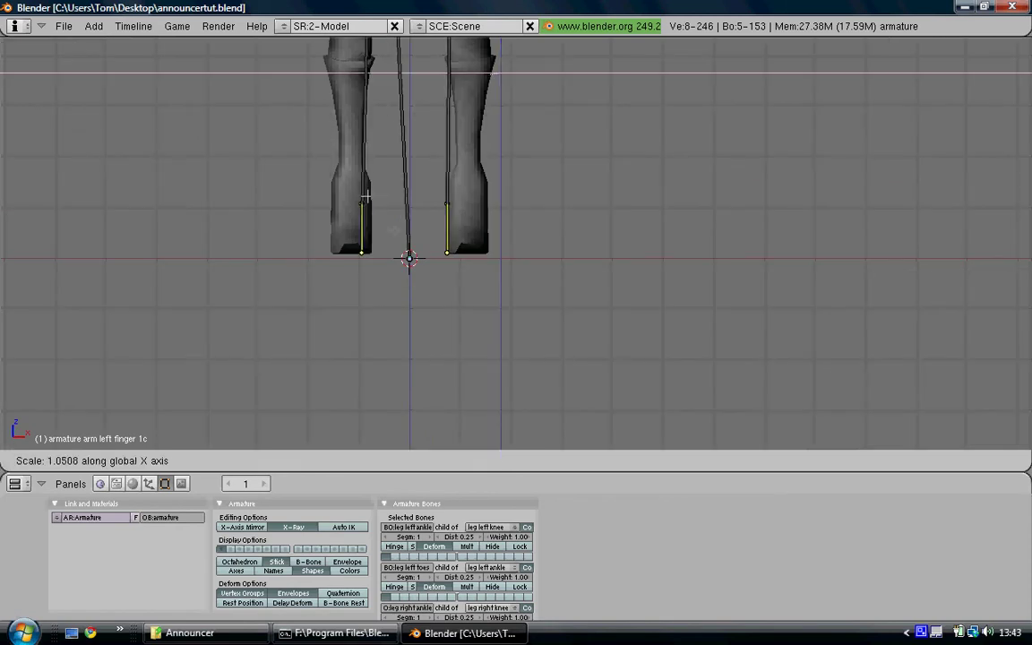
key(Return)
- Remove arm left finger 1c from the selection and scale the ankle and toes bones apart along X into the feet
ctrl+middle_drag(414, 356, 416, 398)
shift+middle_drag(448, 314, 414, 428)
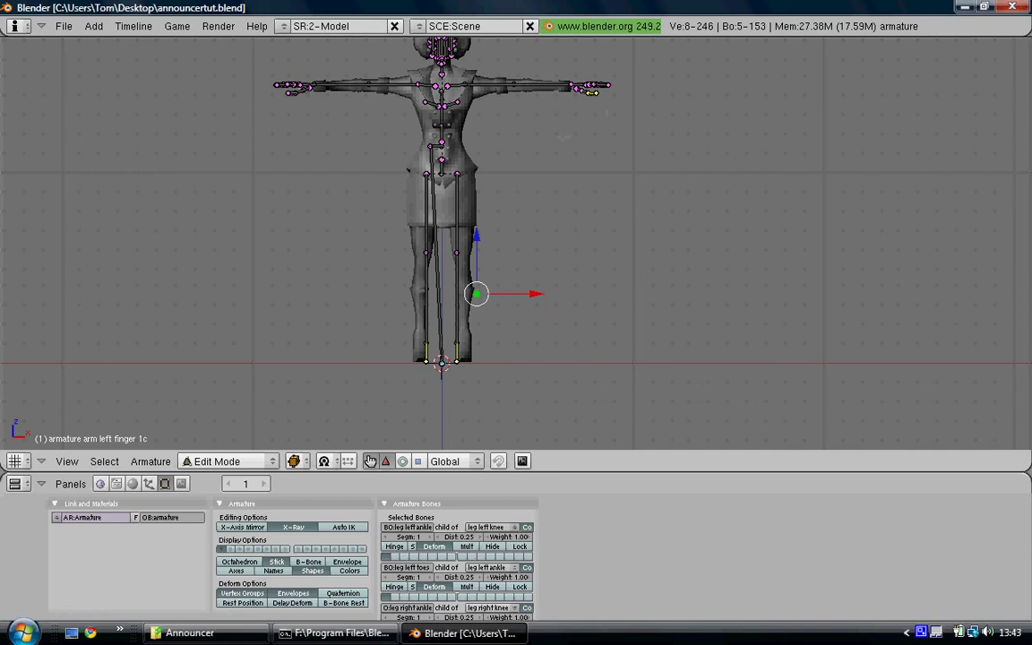
shift+right_click(593, 93)
shift+middle_drag(438, 358, 506, 214)
scroll(529, 272, up, 5)
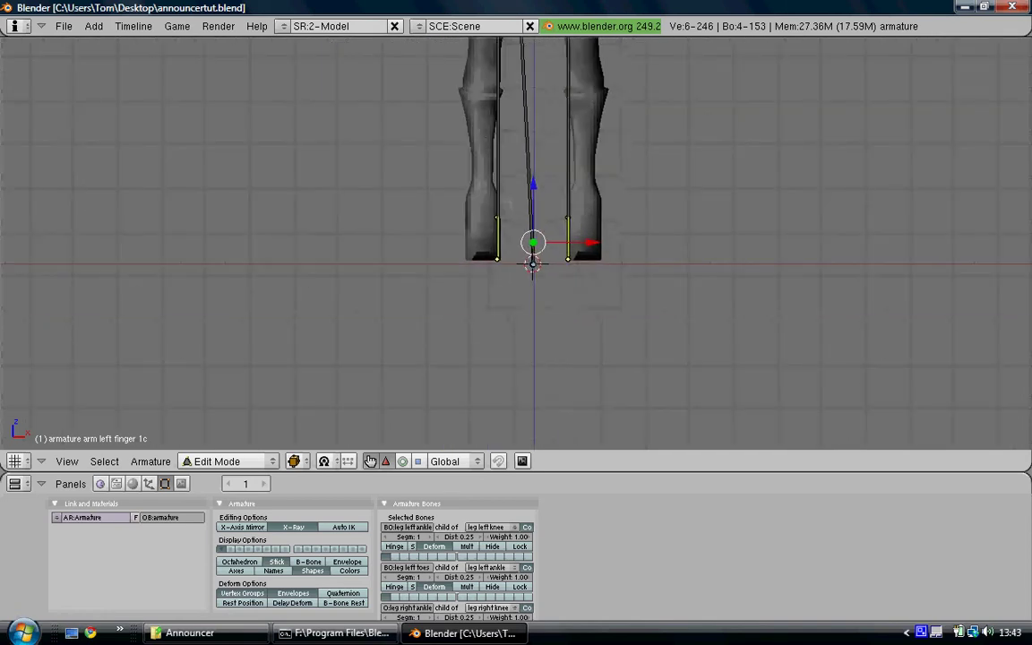
scroll(505, 213, up, 2)
key(s)
key(x)
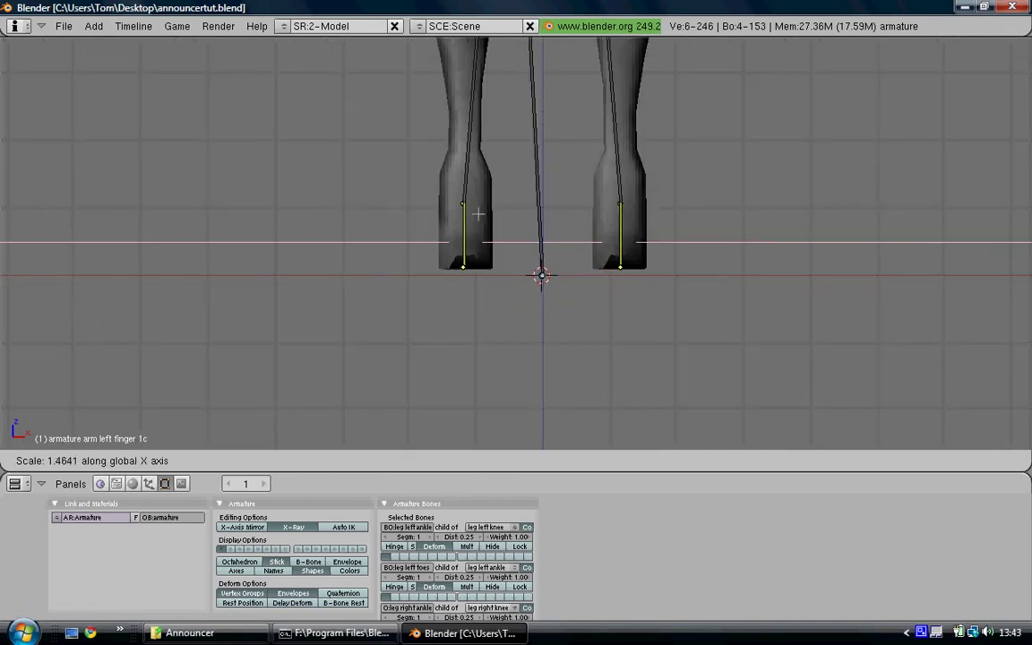
click(481, 234)
- Select both knee joints and scale them apart along the X axis to centre them inside the legs
shift+middle_drag(480, 234, 459, 426)
right_click(466, 77)
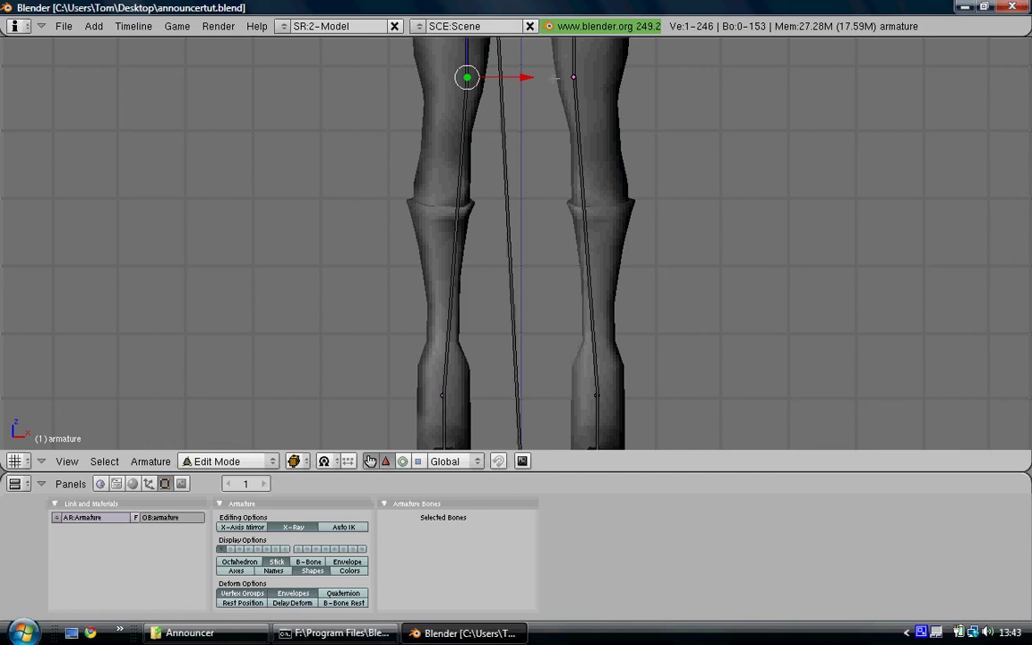
shift+right_click(574, 77)
key(s)
key(x)
click(507, 197)
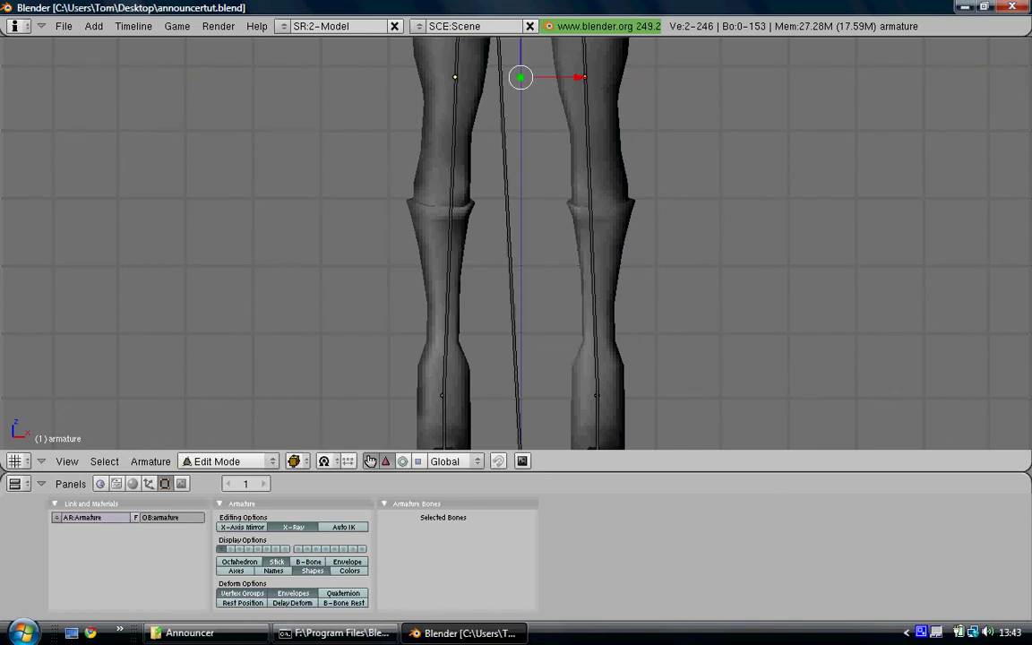
- Move the ankle joint backward and upward in side view to fit inside the boot's ankle, and leave armature edit mode
shift+middle_drag(507, 197, 515, 179)
middle_drag(544, 65, 598, 289)
key(KP_3)
shift+middle_drag(845, 290, 733, 235)
ctrl+middle_drag(734, 235, 735, 291)
key(a)
right_click(765, 281)
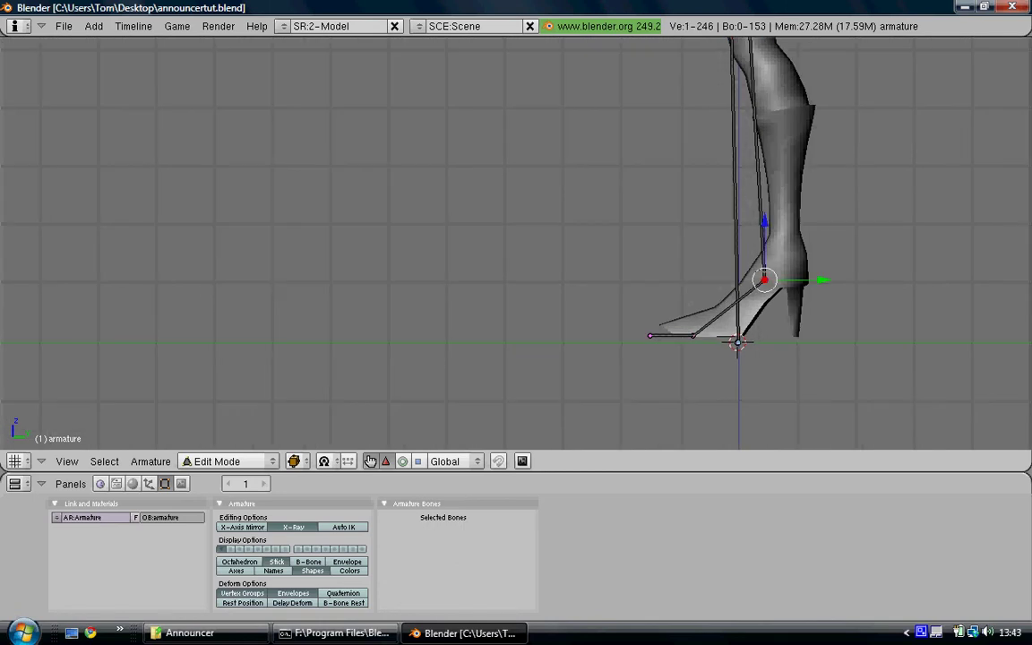
key(g)
click(809, 276)
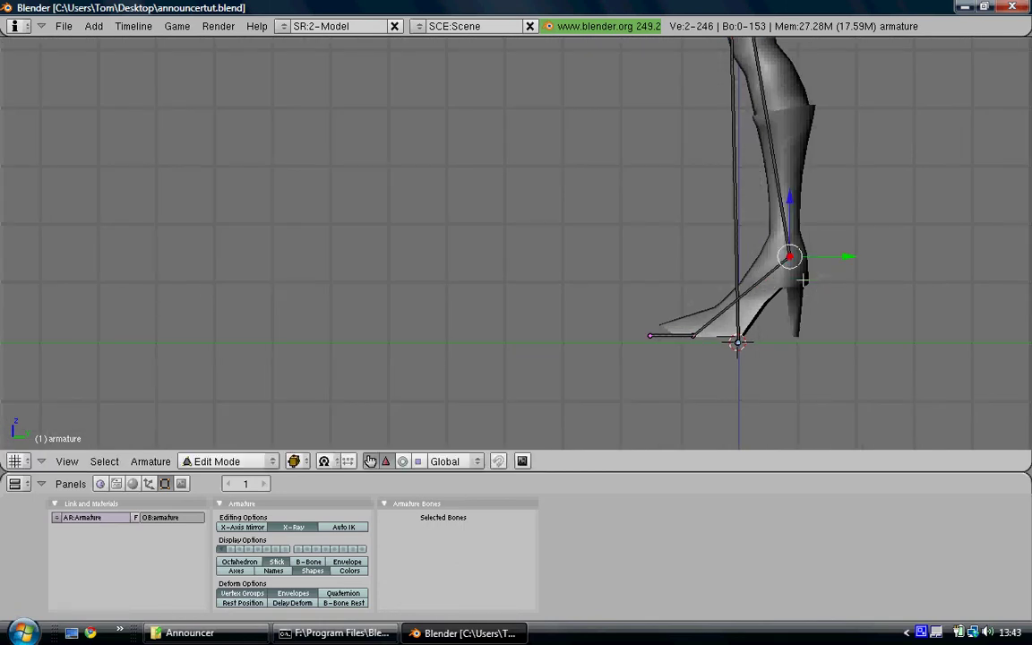
ctrl+middle_drag(683, 340, 677, 291)
key(Tab)
- Inspect the armature's fit around the upper body and rename the head mesh object to 2_face_0.1_0_0
shift+middle_drag(590, 153, 631, 245)
key(a)
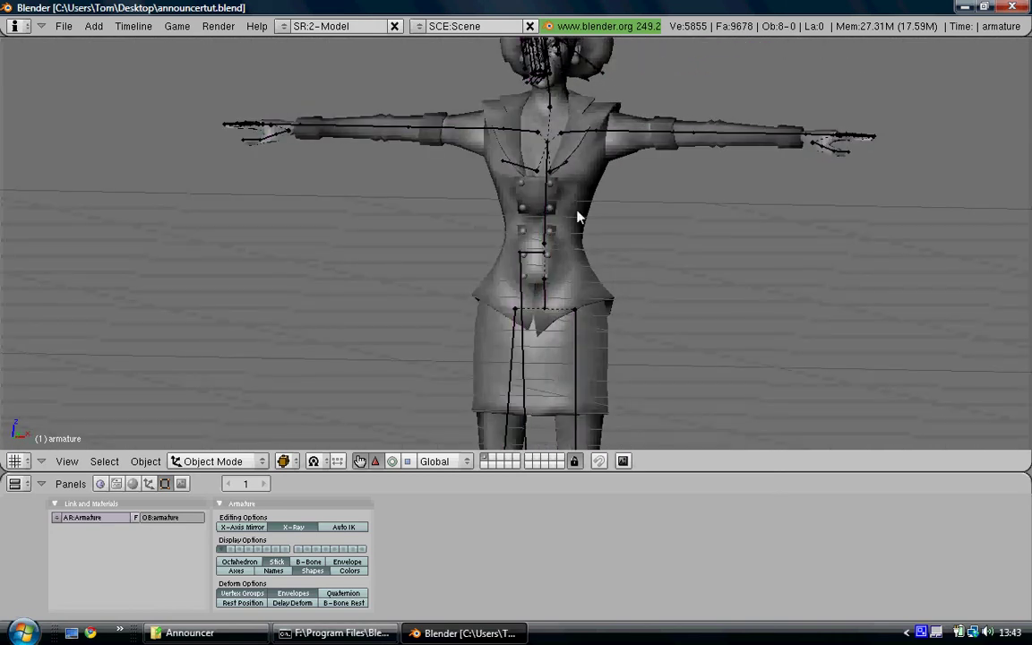
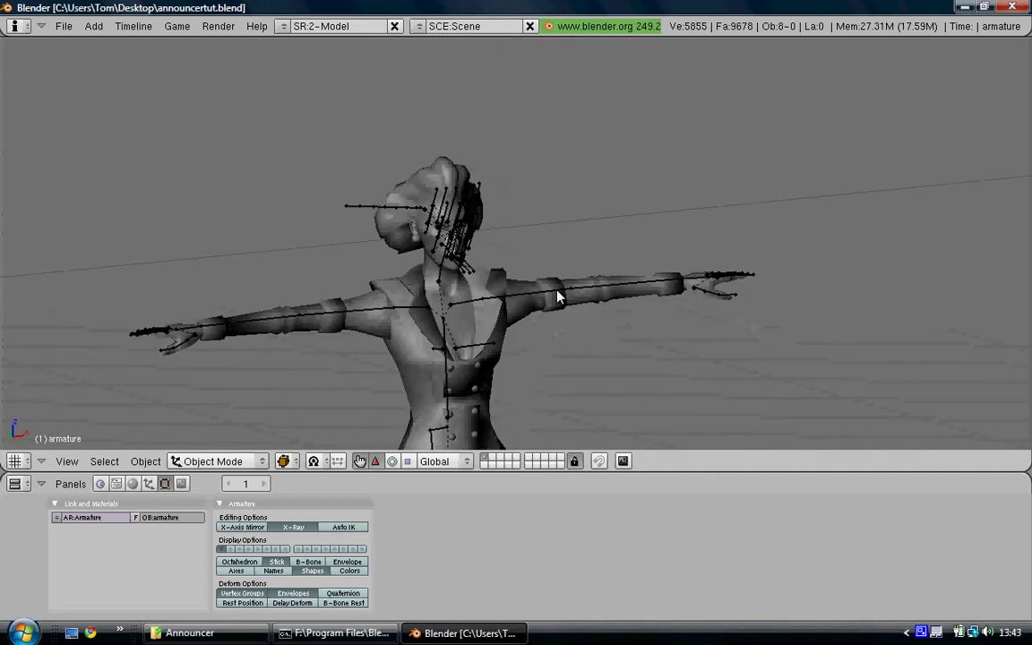
middle_drag(405, 274, 496, 265)
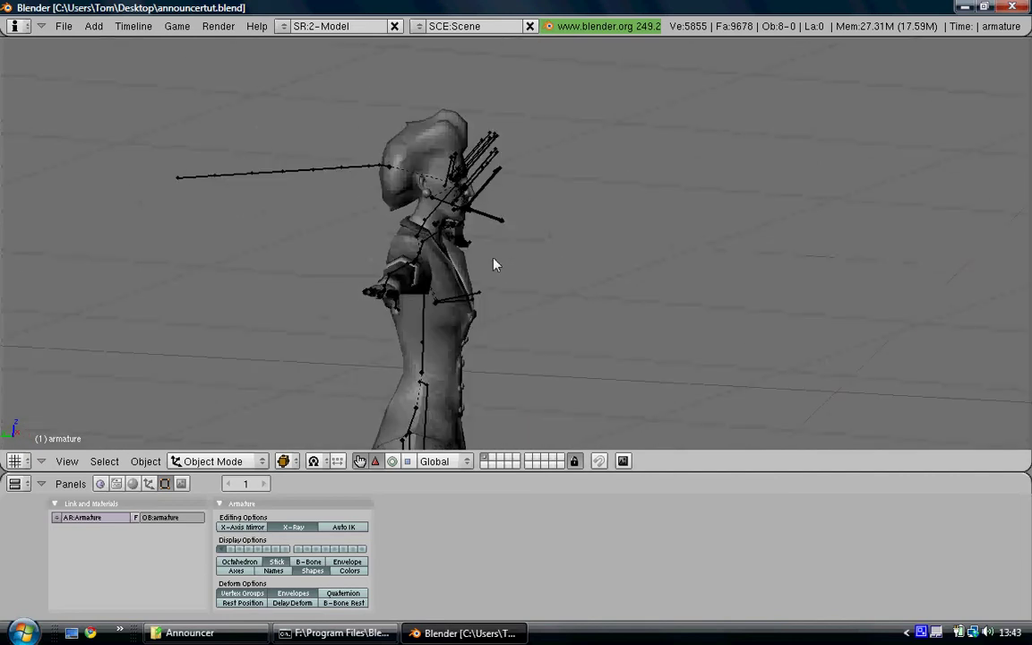
right_click(359, 294)
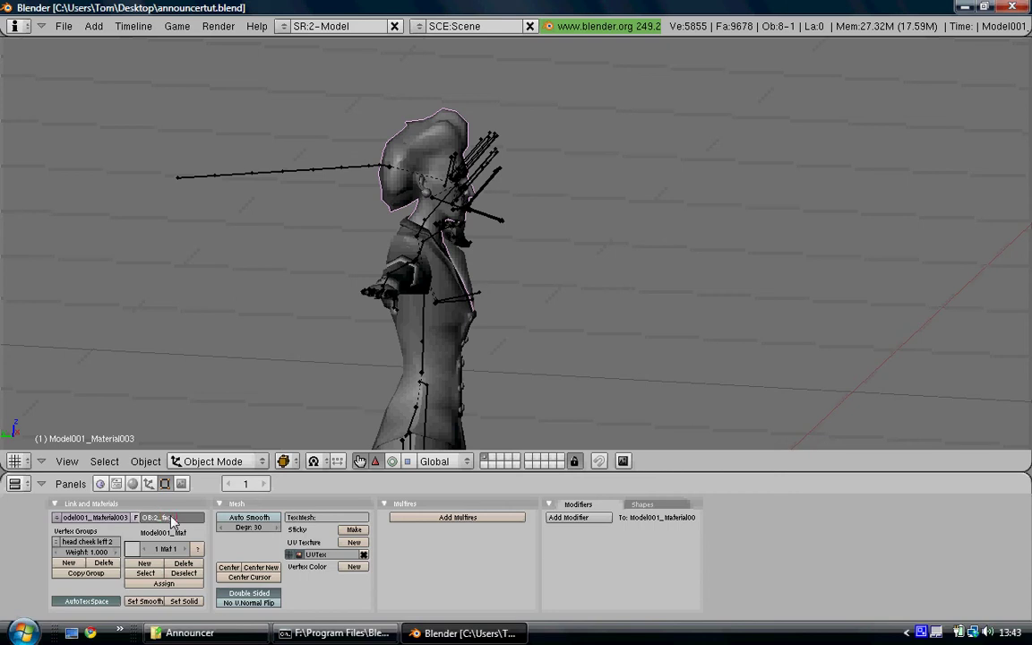
text(.1_0_0_0)
key(Return)
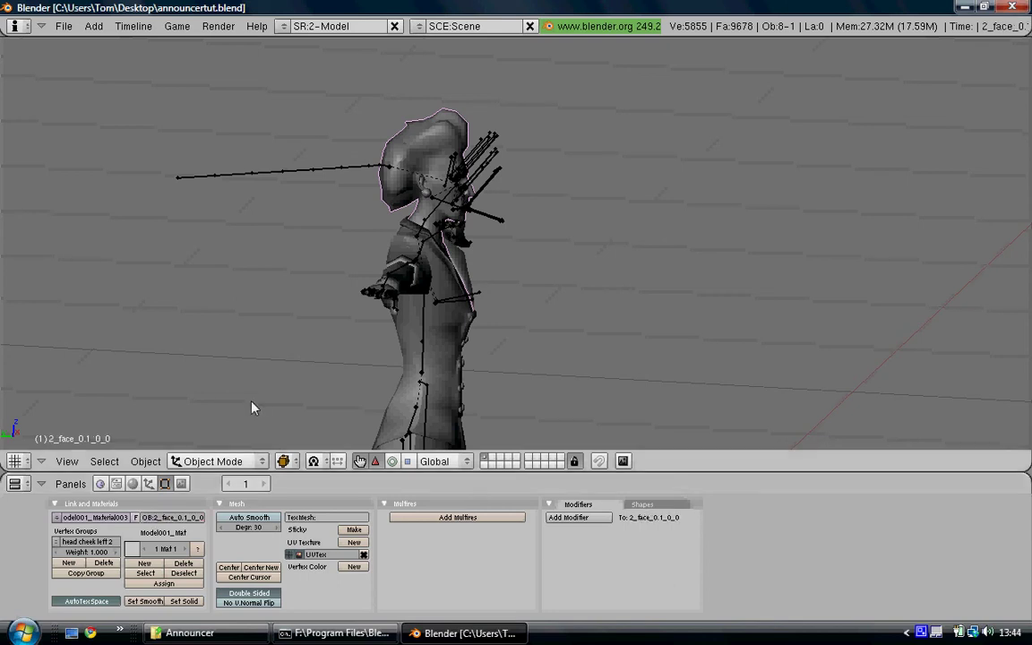
- Select the body mesh and rename its object to 2_body_0.1_0_0
middle_drag(578, 267, 383, 242)
right_click(367, 203)
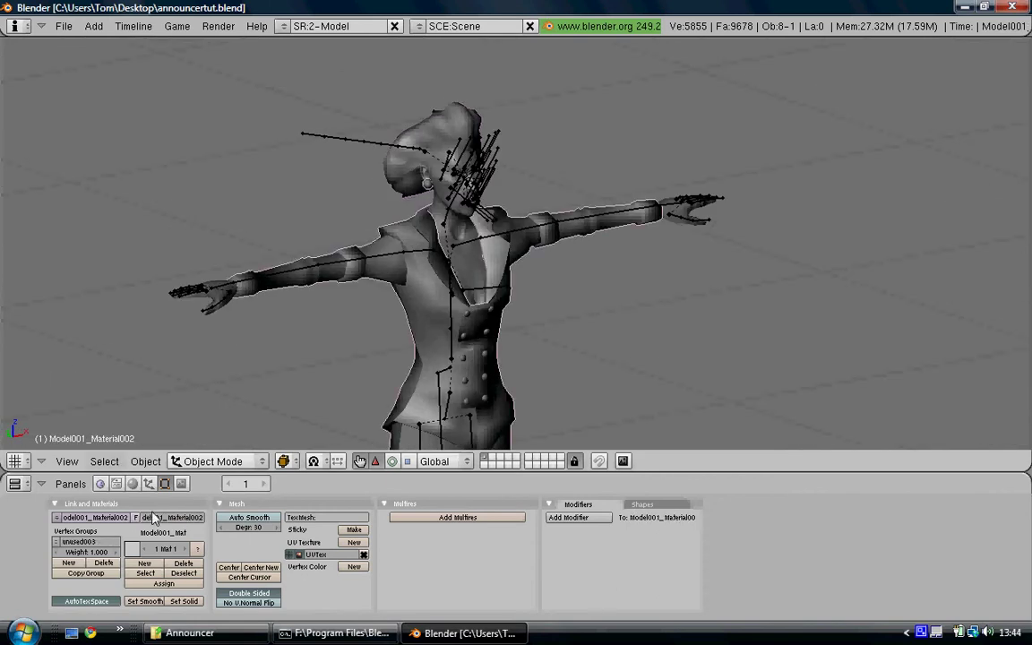
click(158, 515)
text(2b)
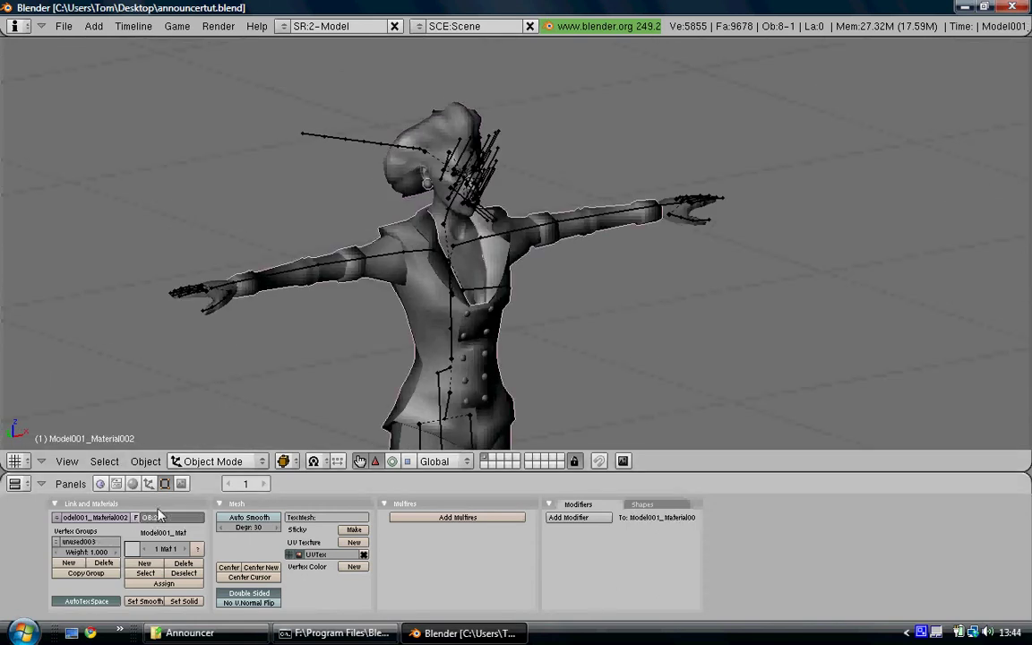
text(ody_0.1_0_0)
key(Return)
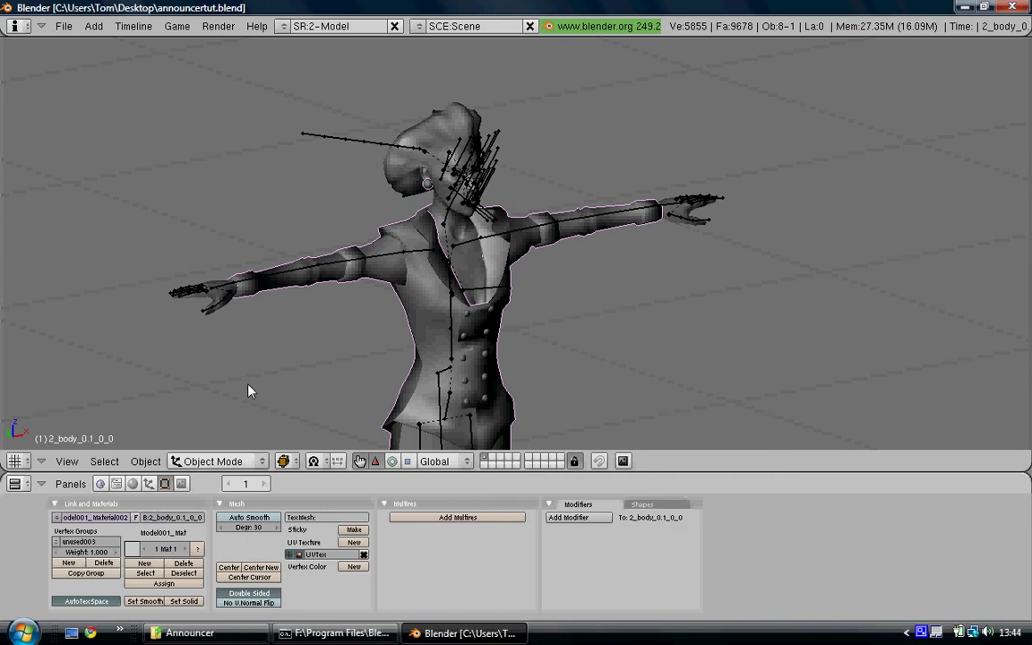
- Select the hands mesh and rename its object to 2_hands_0.1_0_0
right_click(216, 285)
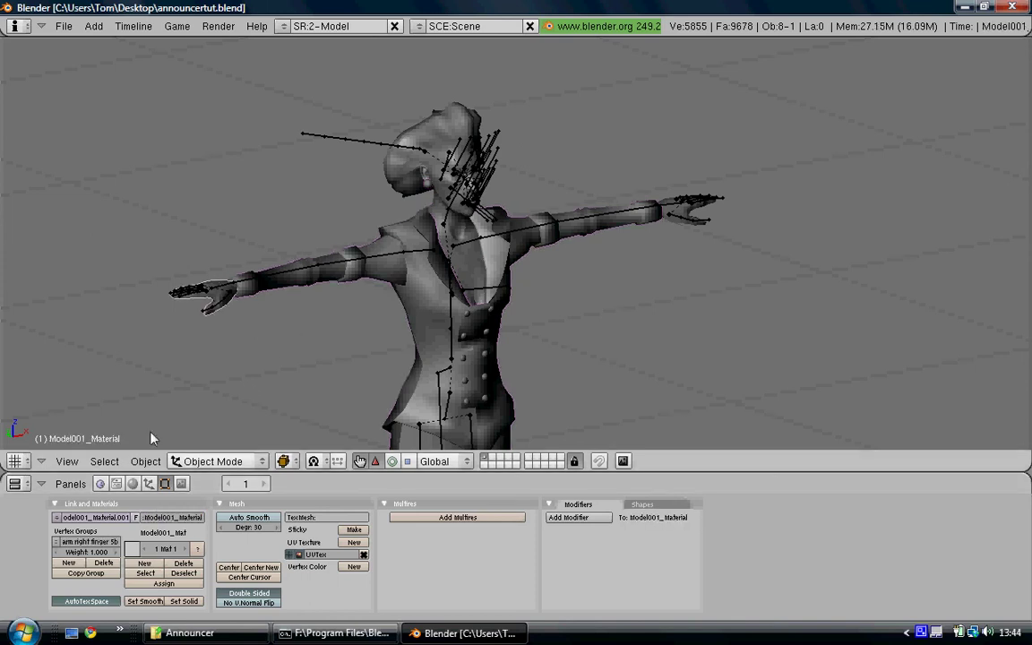
click(173, 517)
text(2)
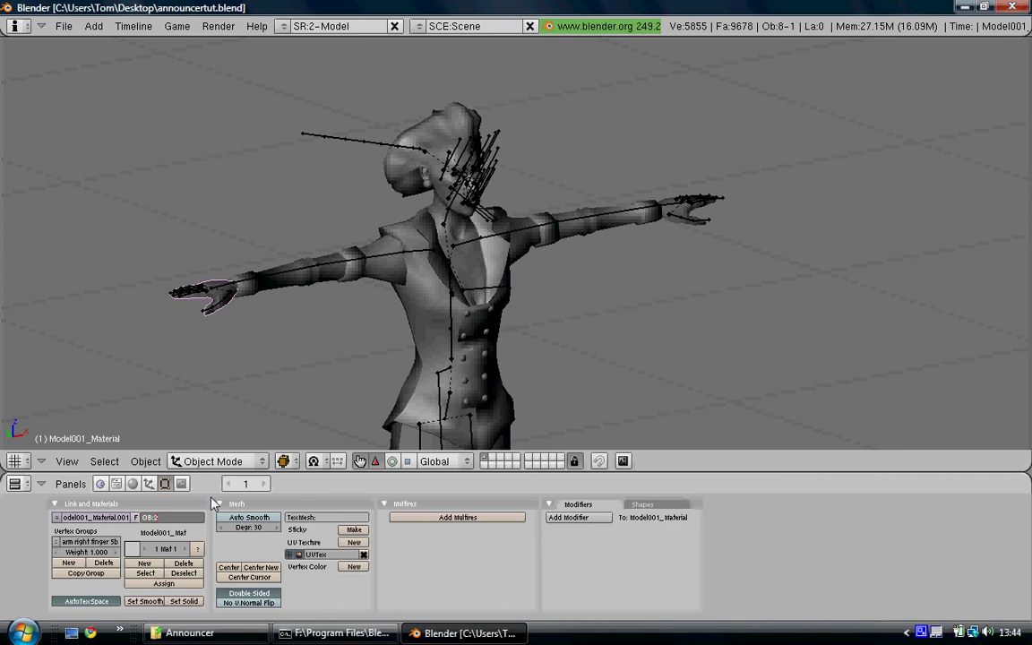
text(_hands_0.1_0_0)
key(Return)
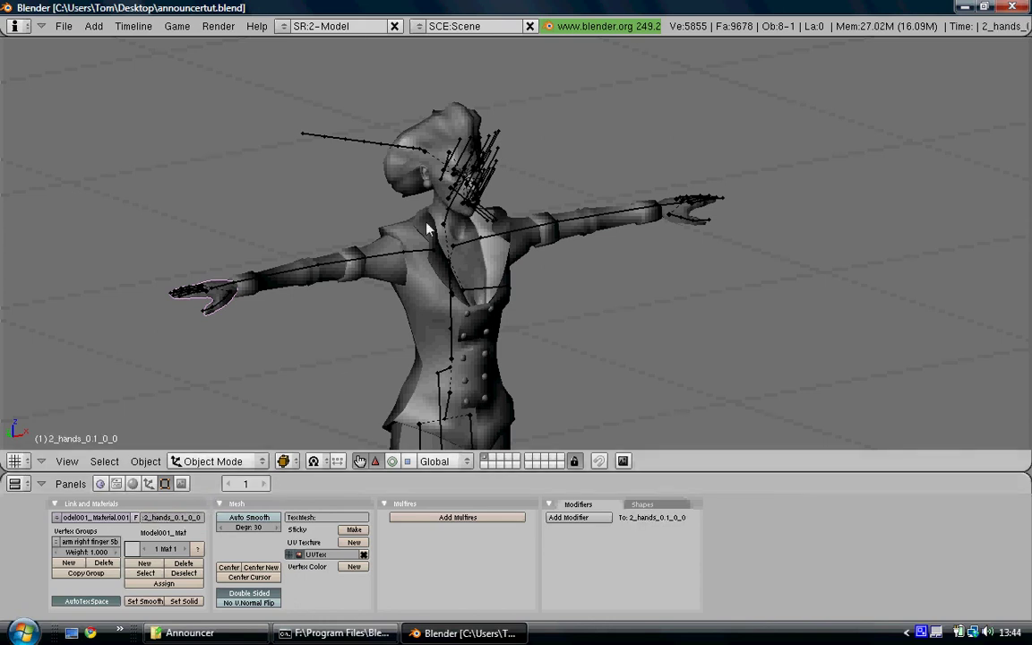
- Change the head mesh object's name to 3_face_0.1_0_0 and save over announcertut.blend
right_click(440, 195)
click(169, 518)
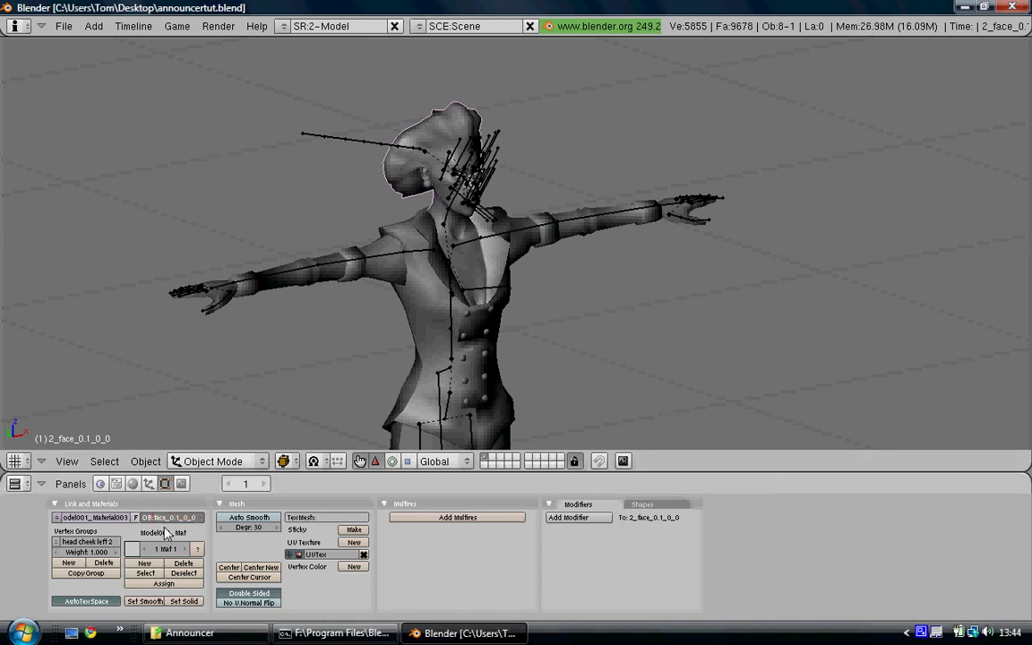
key(BackSpace)
text(3_)
key(Return)
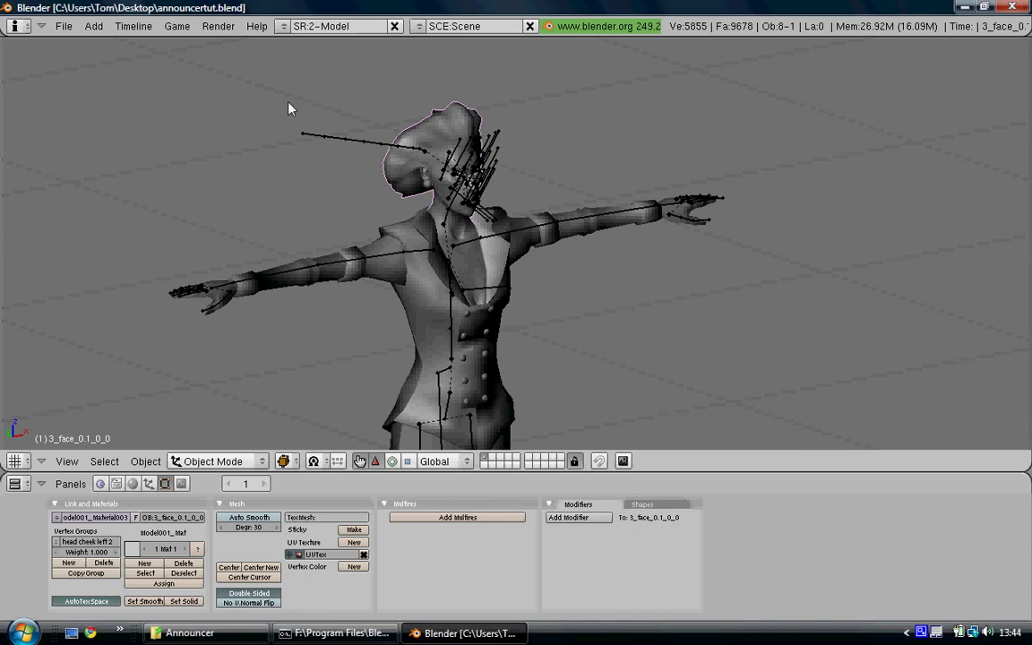
key(ctrl+w)
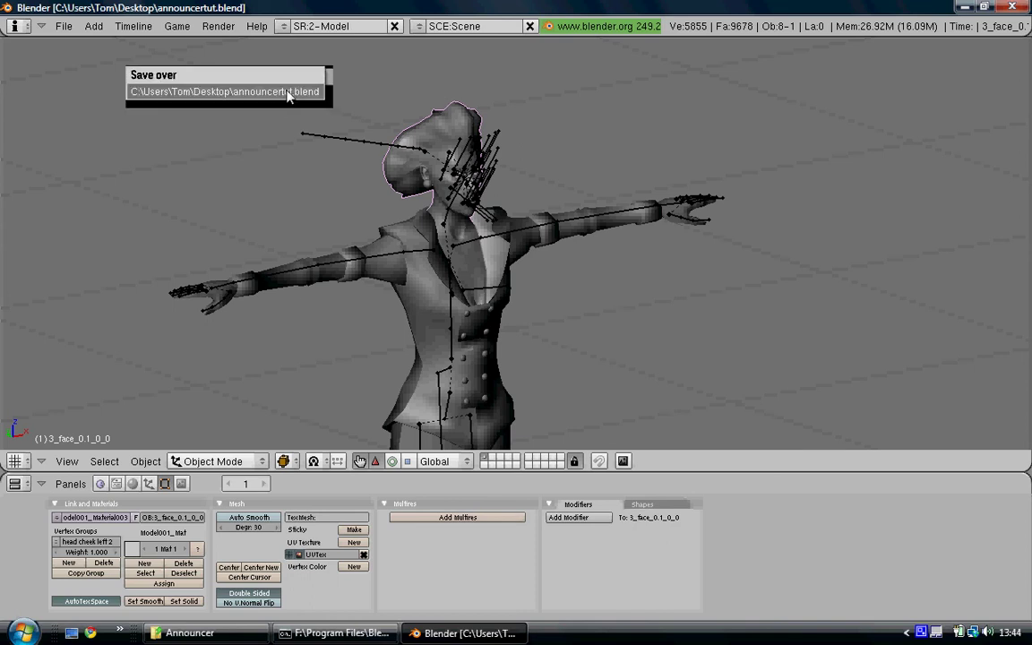
click(281, 94)
- Start a MeshAscii (*.mesh.ascii) export and set its destination to the Team Fortress 2 Pack\Characters\Announcer folder
middle_drag(355, 199, 333, 189)
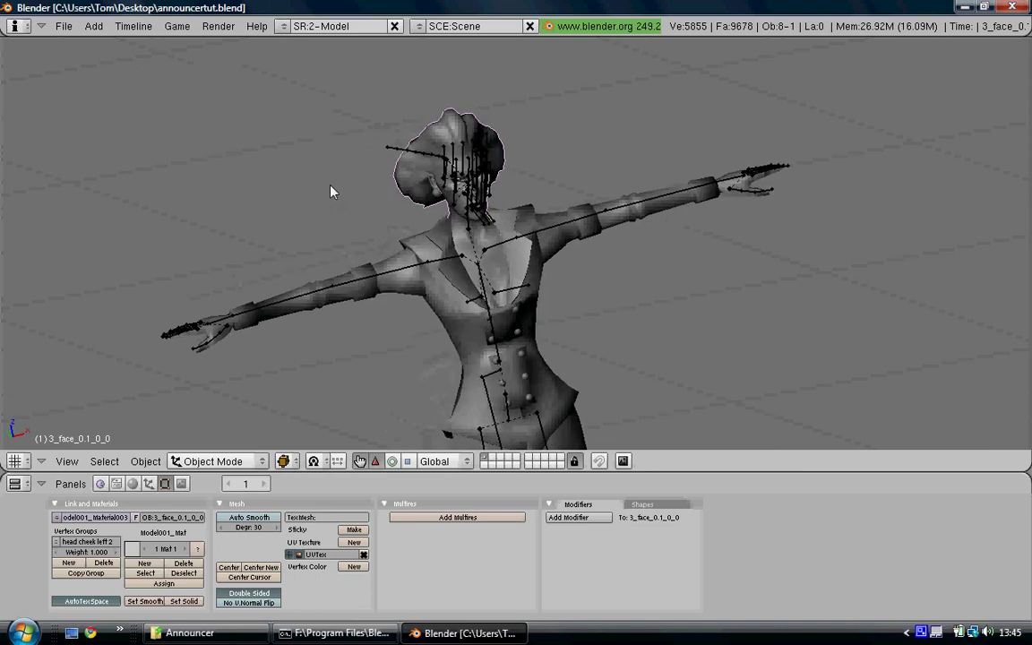
scroll(333, 190, down, 2)
click(63, 30)
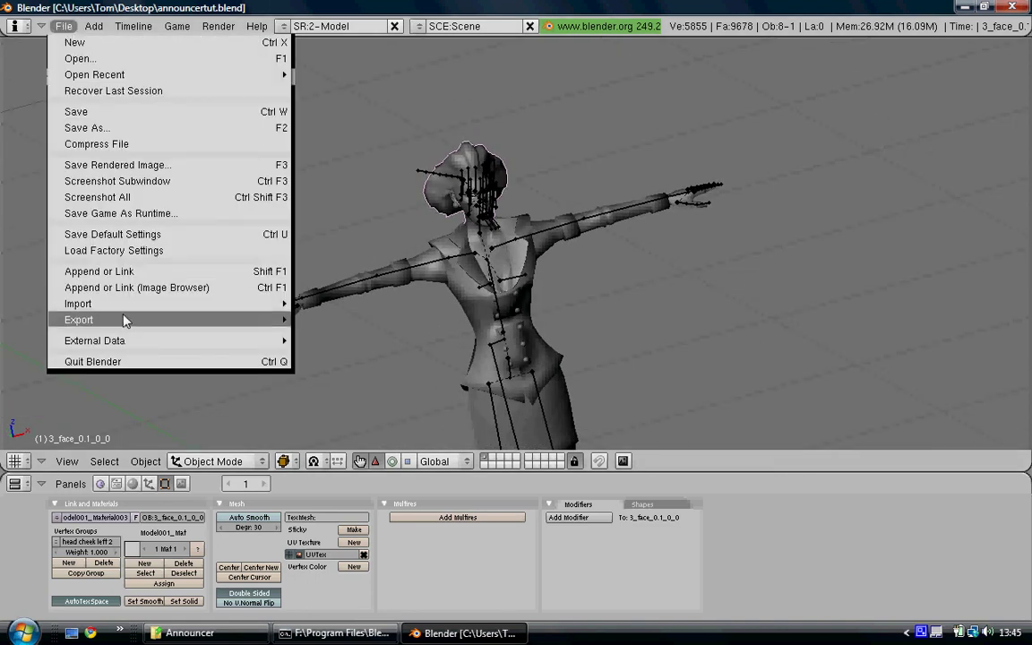
mouse_move(126, 320)
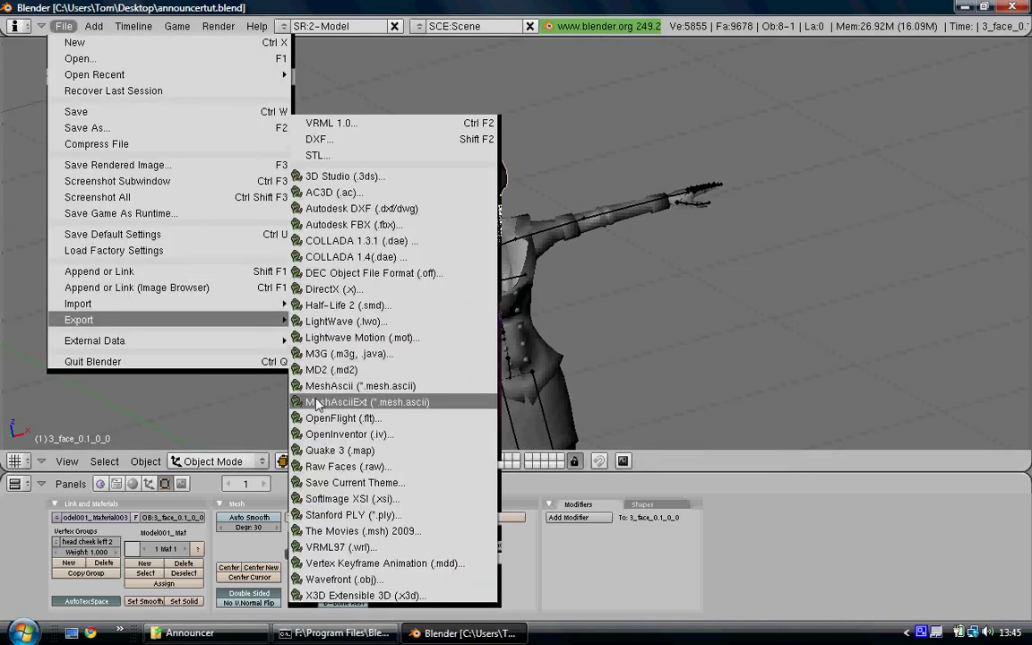
click(340, 386)
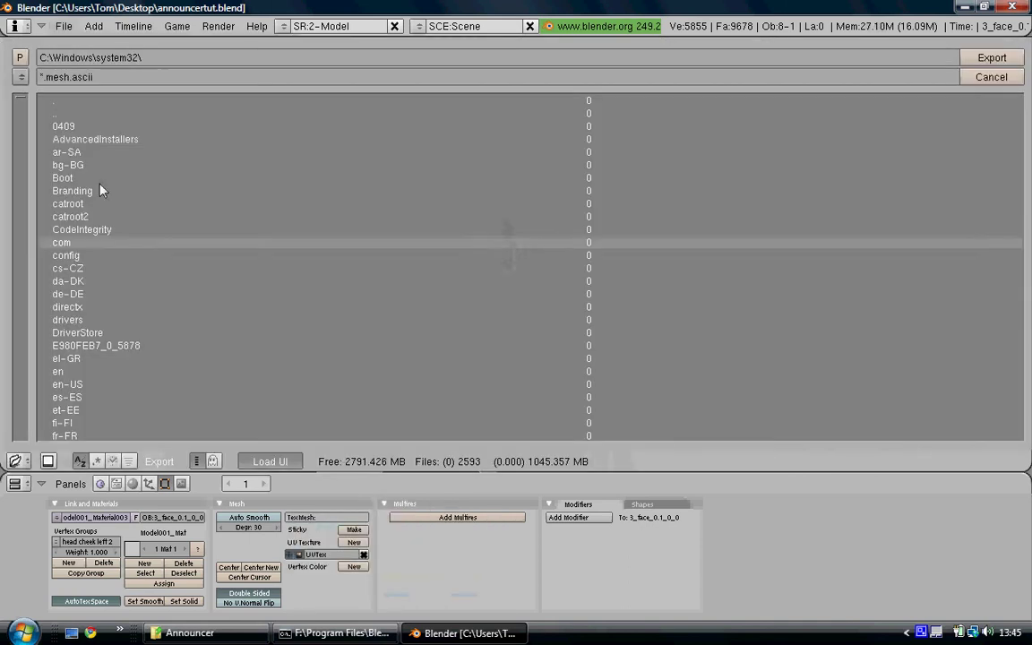
click(21, 77)
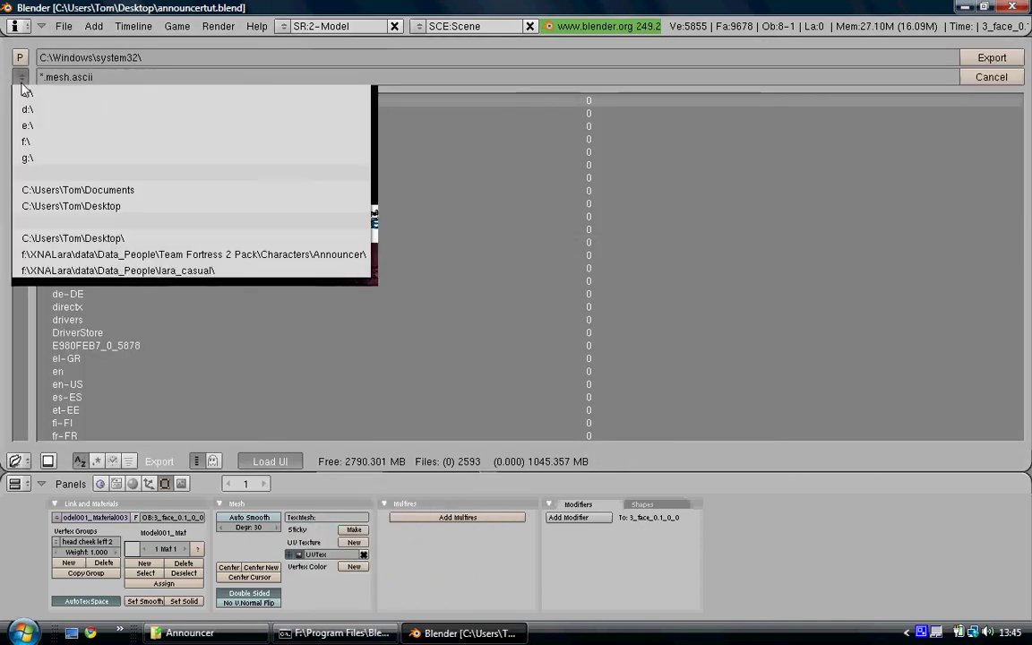
click(103, 255)
- Name the export file generic_item.mesh.ascii and accept the mesh export options
click(44, 80)
click(46, 79)
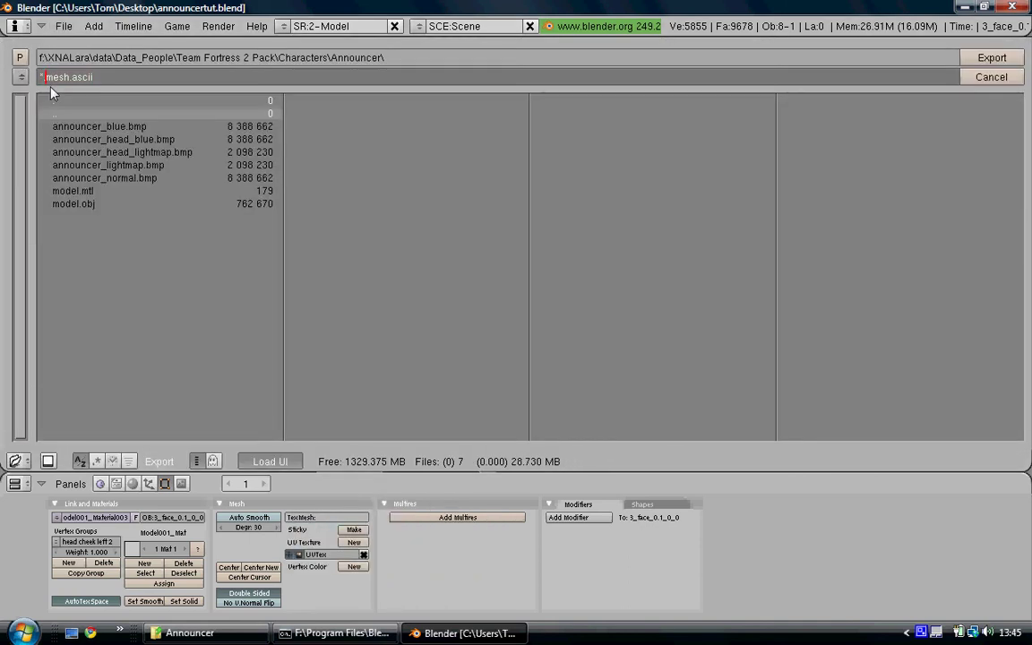
key(Delete)
text(generic_item.)
key(Return)
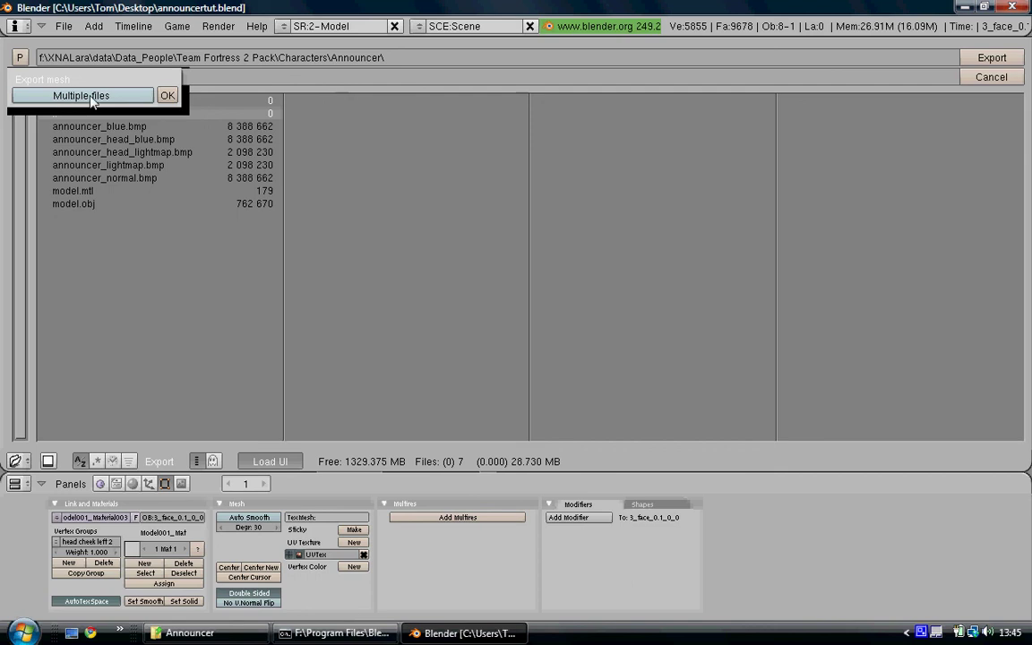
click(167, 96)
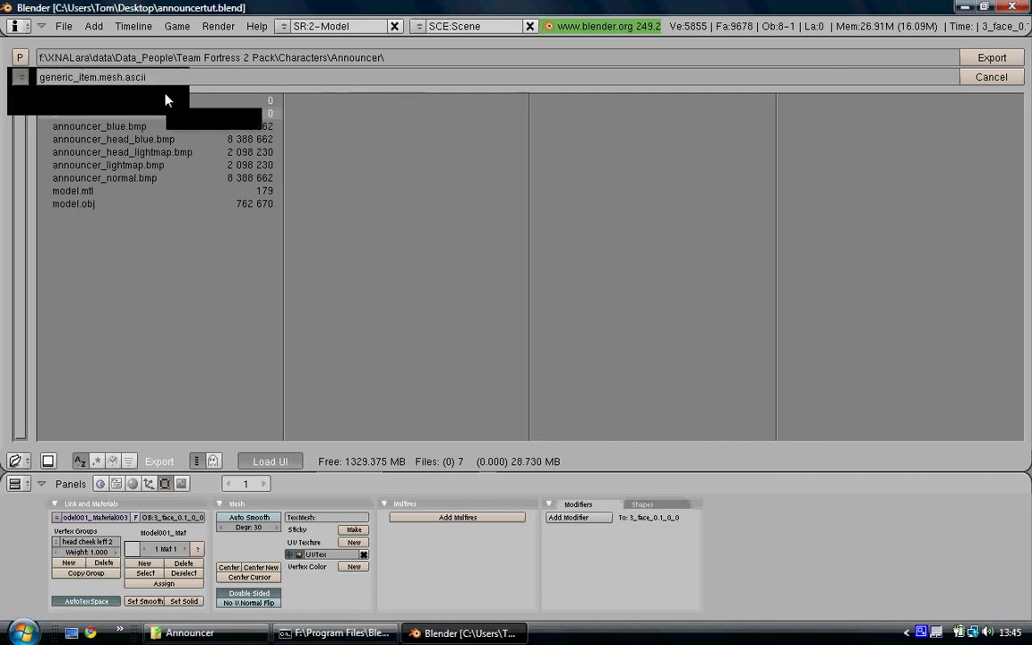